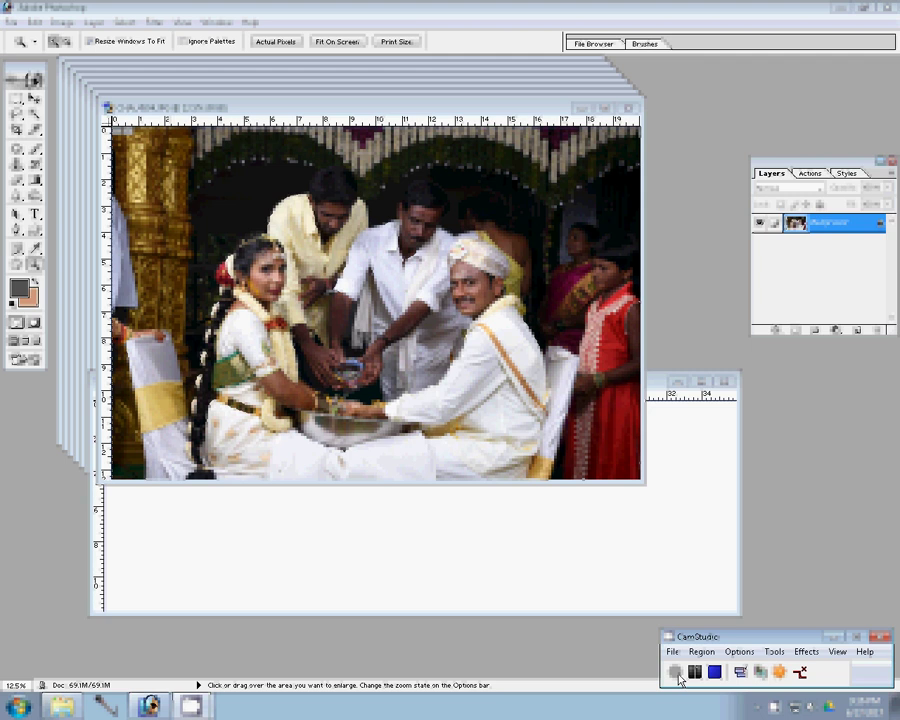
Resize the wedding photo to 8 inches wide and drag it into the album page's bottom-right corner
{"action": "key", "text": "ctrl+alt+i"}
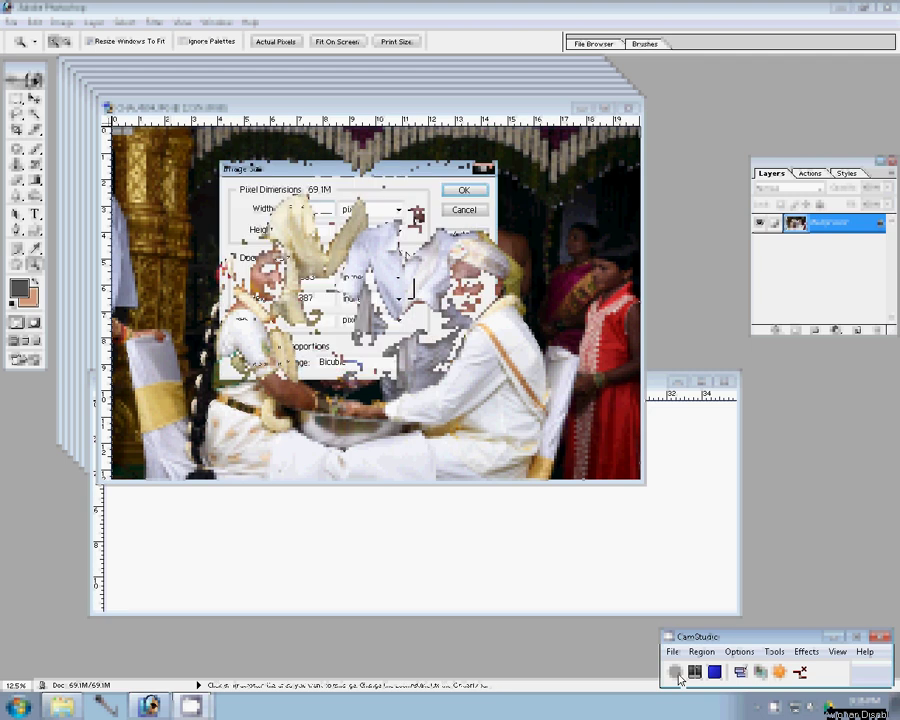
{"action": "type", "text": "8"}
{"action": "key", "text": "Return"}
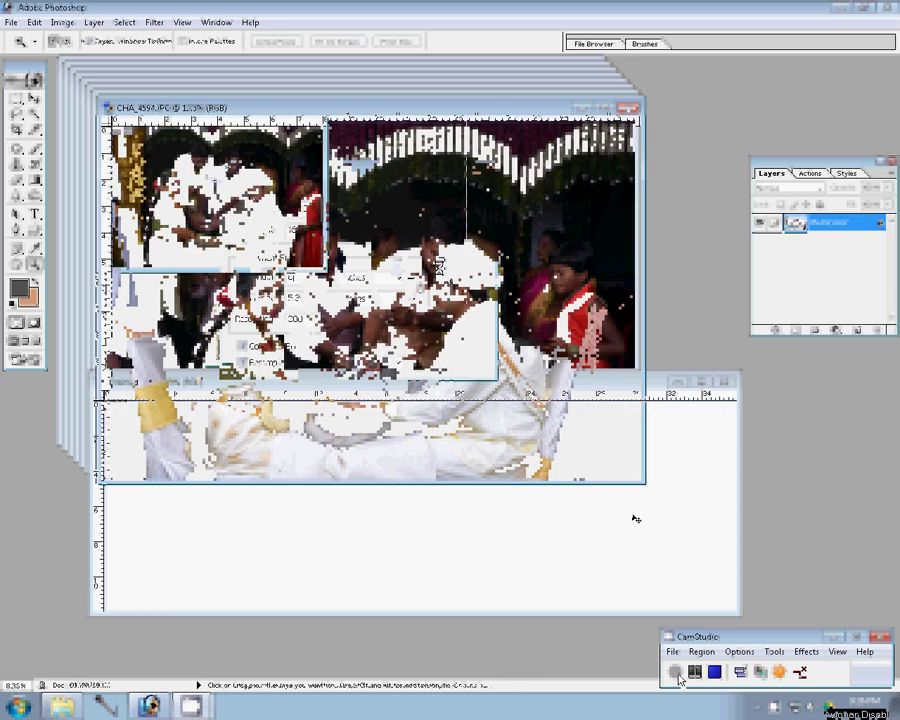
{"action": "left_click_drag", "start_coordinate": [623, 511], "coordinate": [659, 542]}
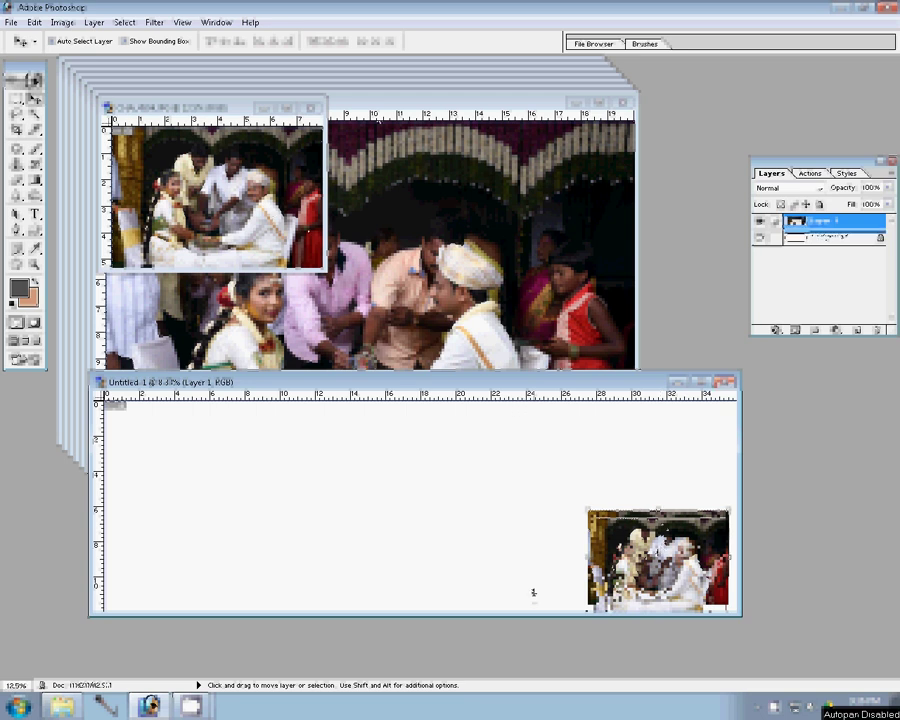
Close the original wedding photo without saving changes
{"action": "key", "text": "ctrl+Tab"}
{"action": "key", "text": "ctrl+w"}
{"action": "key", "text": "n"}
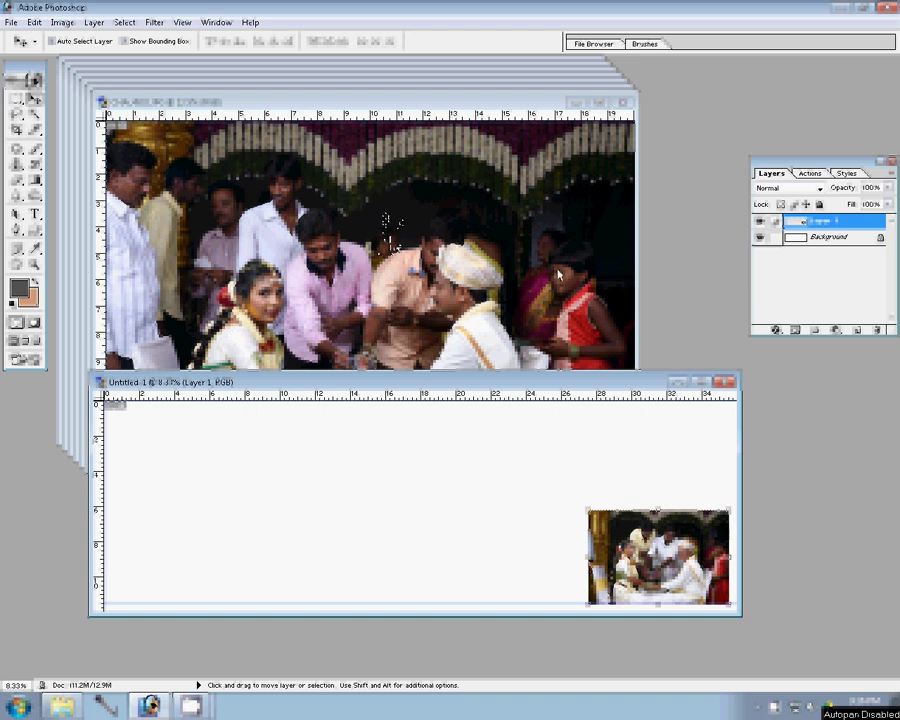
Resize CHA_4592.JPG to width 30, place it above the first photo, and close the original
{"action": "left_click", "coordinate": [410, 237]}
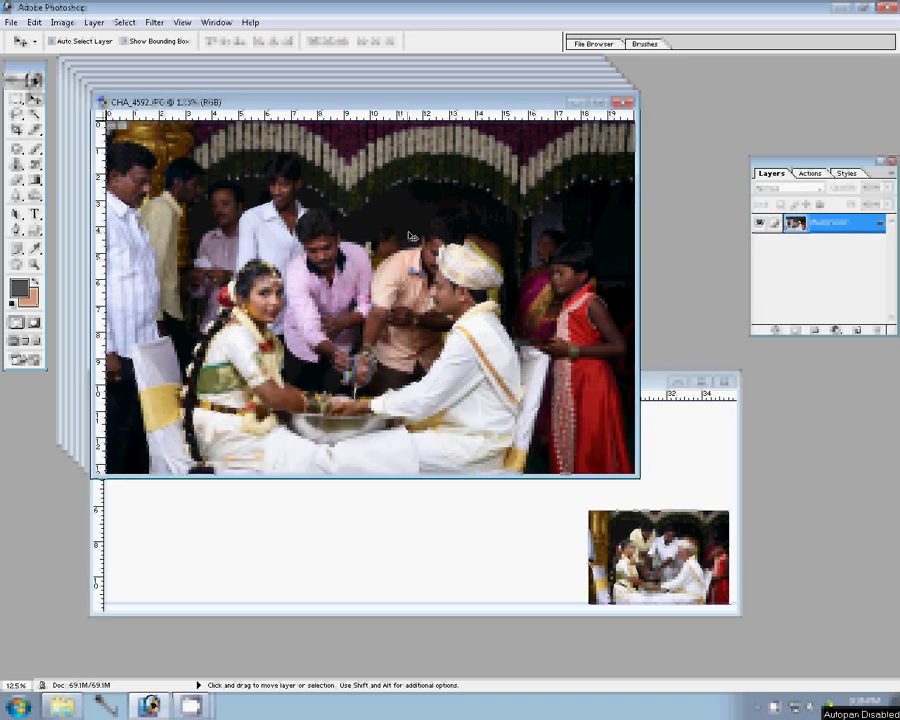
{"action": "key", "text": "ctrl+alt+i"}
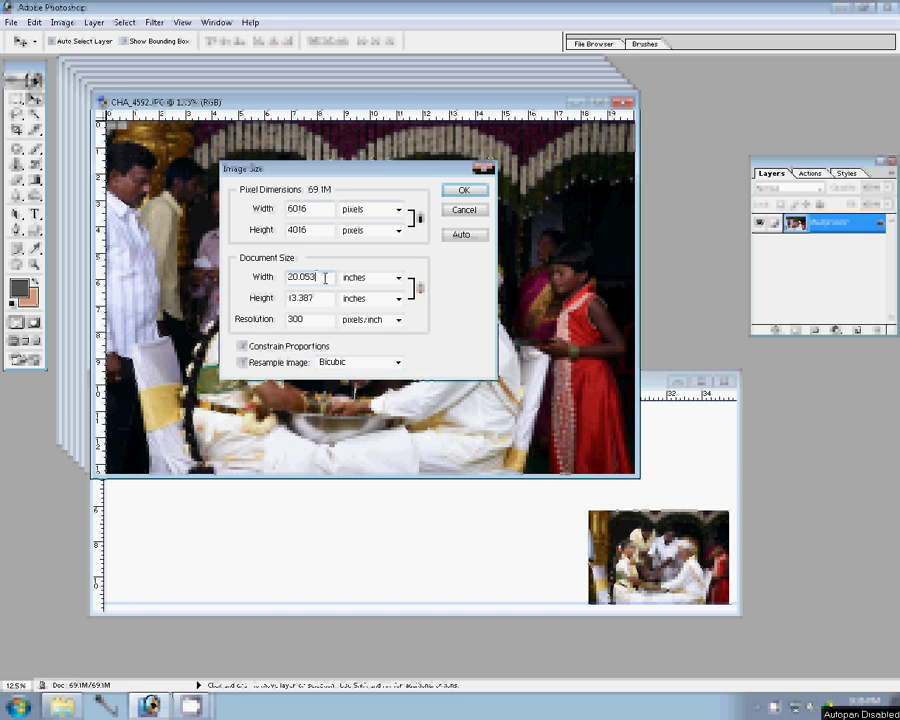
{"action": "type", "text": "30"}
{"action": "key", "text": "Return"}
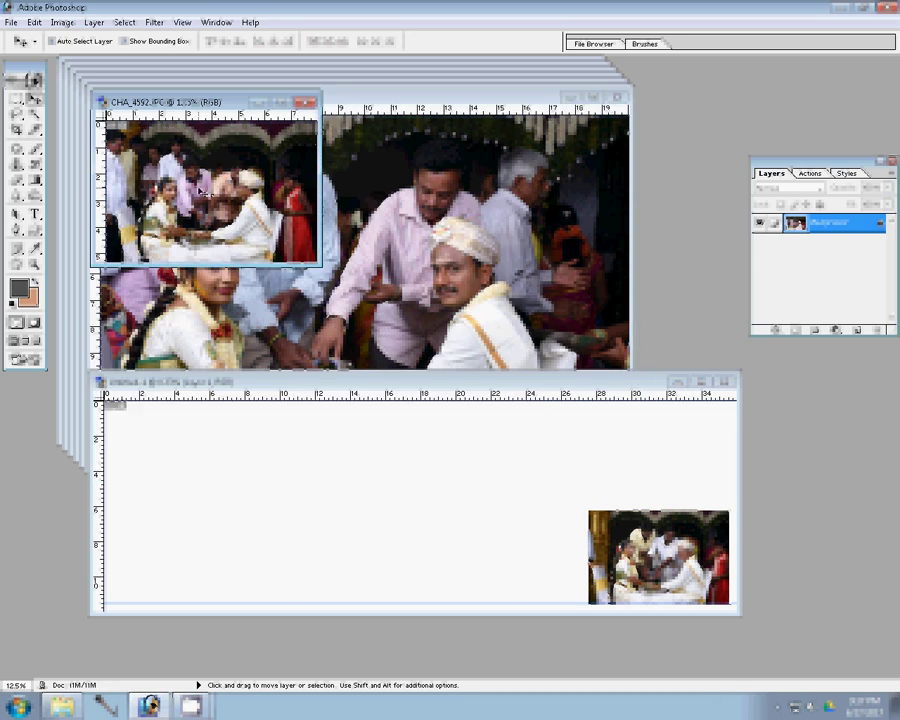
{"action": "left_click_drag", "start_coordinate": [200, 190], "coordinate": [627, 482]}
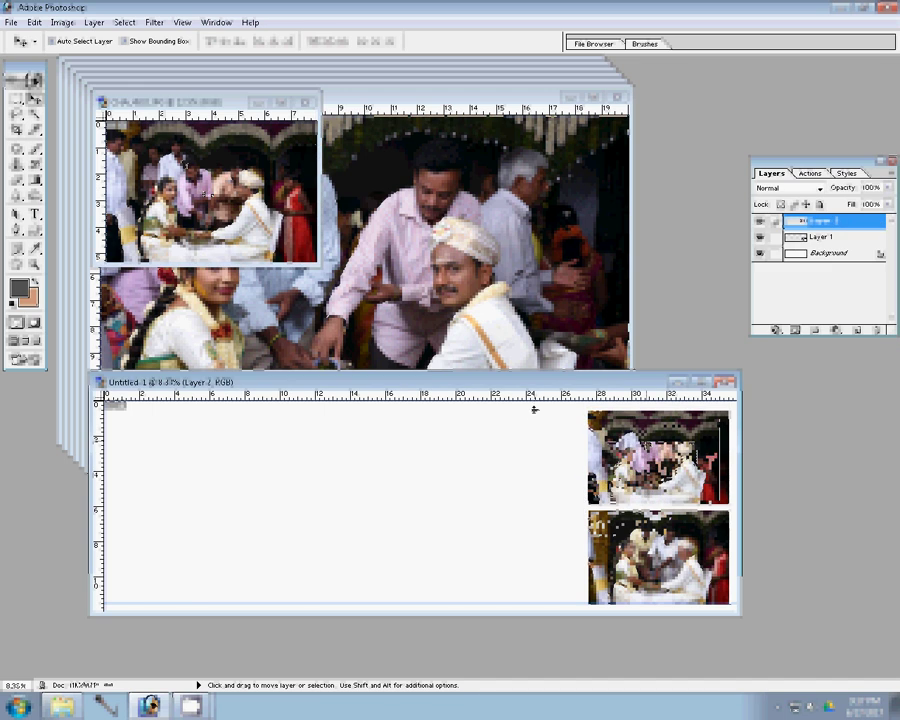
{"action": "left_click", "coordinate": [258, 151]}
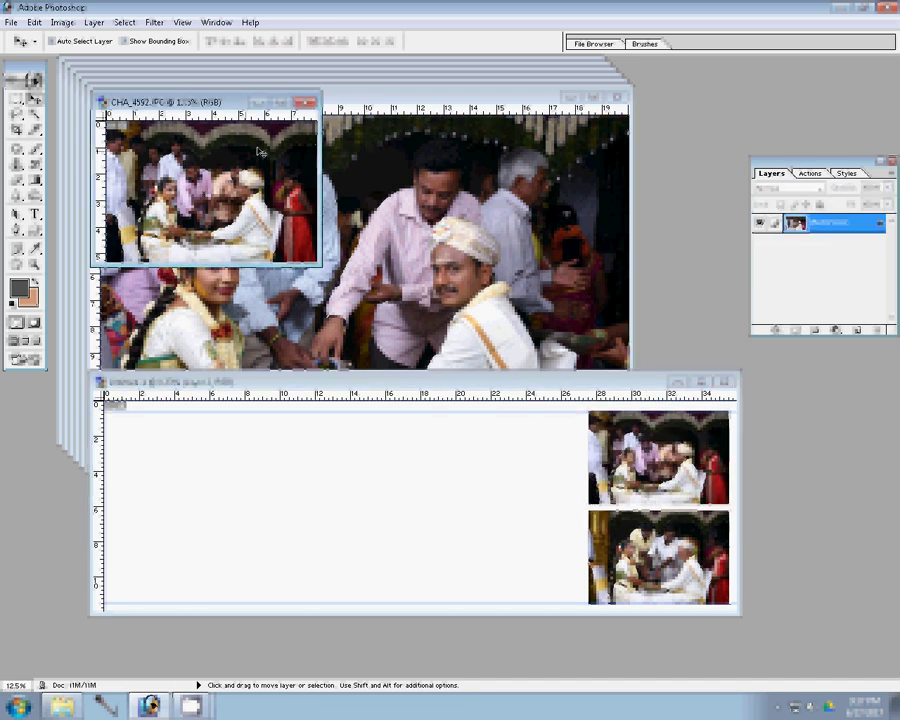
{"action": "key", "text": "ctrl+w"}
Discard CHA_4592, then place CHA_4591 left of the top-right photo and close it unsaved
{"action": "key", "text": "n"}
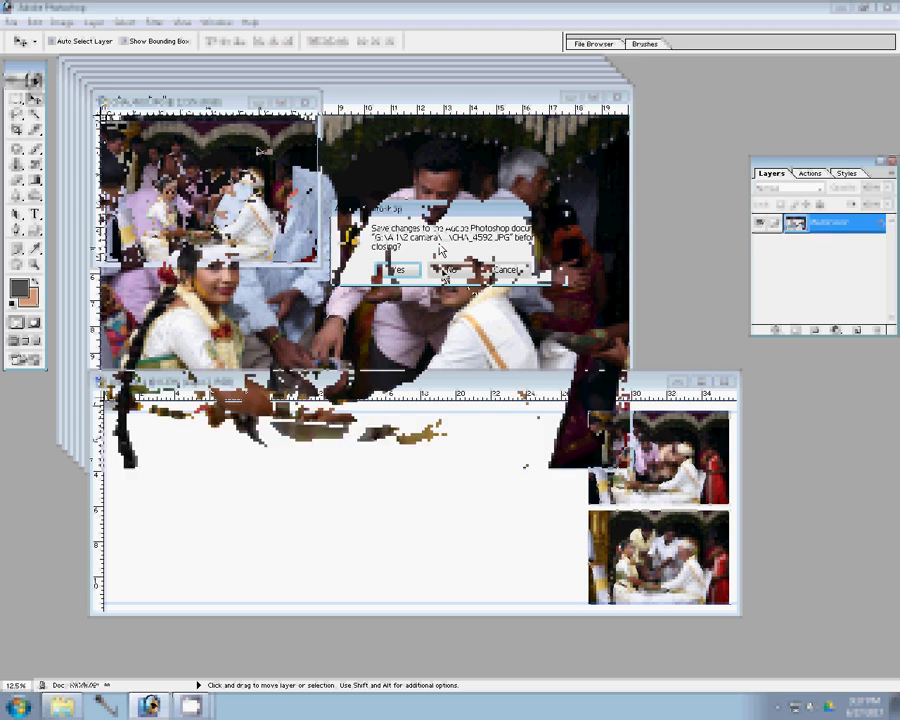
{"action": "key", "text": "ctrl+alt+i"}
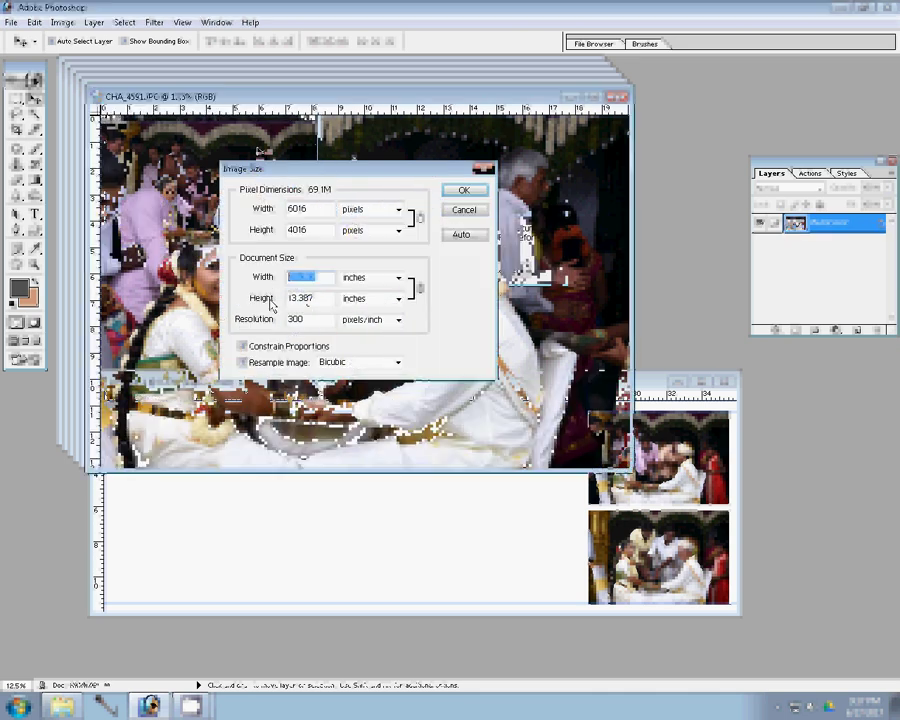
{"action": "key", "text": "Escape"}
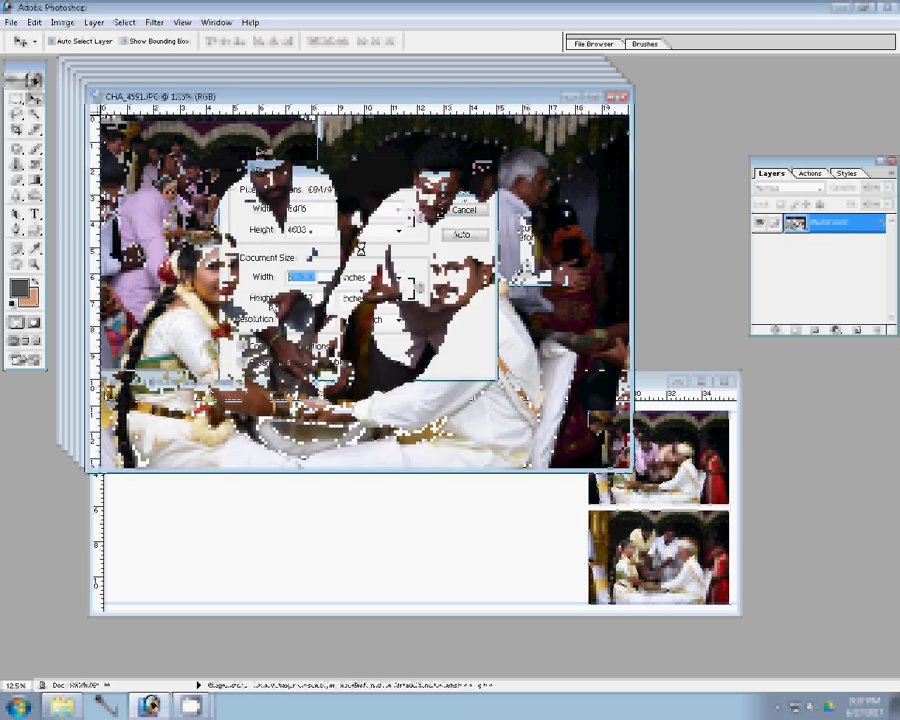
{"action": "mouse_move", "coordinate": [252, 172]}
{"action": "left_mouse_down"}
{"action": "mouse_move", "coordinate": [545, 482]}
{"action": "mouse_move", "coordinate": [530, 480]}
{"action": "left_mouse_up"}
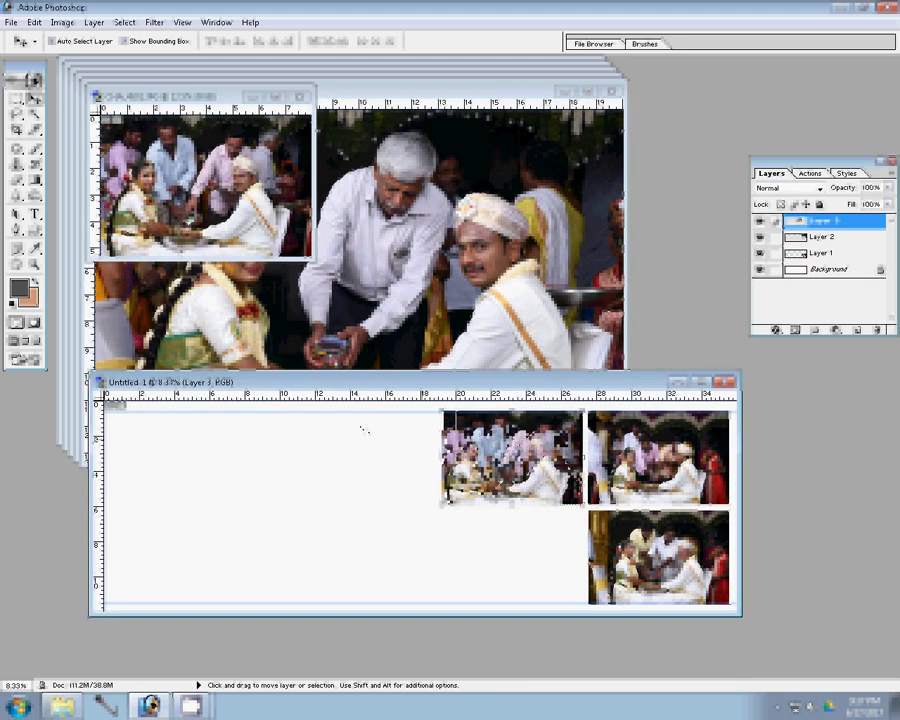
{"action": "left_click", "coordinate": [300, 100]}
{"action": "left_click", "coordinate": [300, 97]}
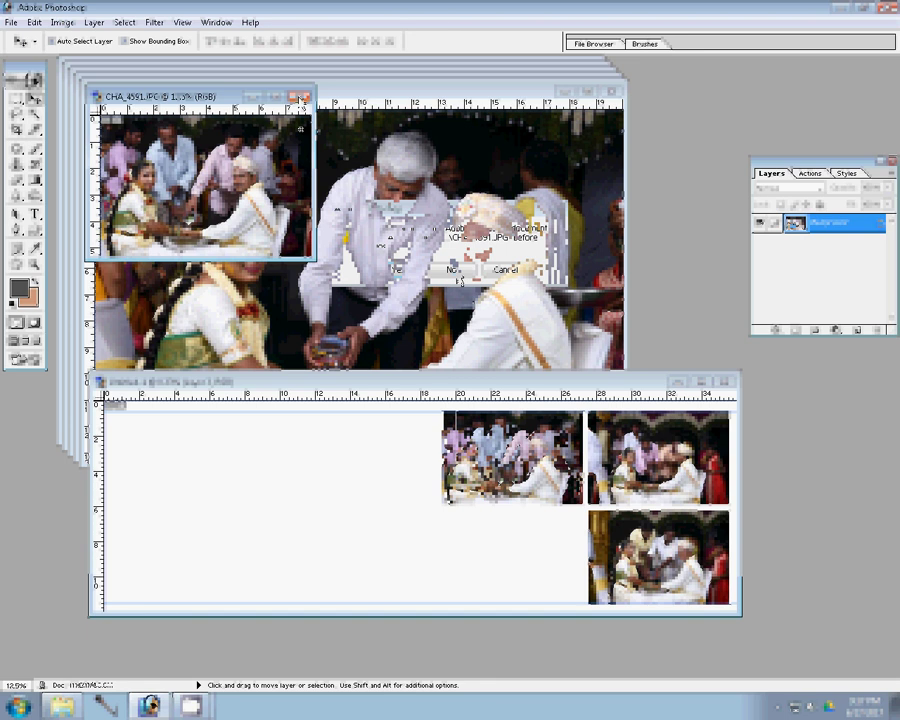
{"action": "left_click", "coordinate": [455, 270]}
Resize CHA_4590 to 8 inches wide, place it left of the bottom-right photo, and close it unsaved
{"action": "key", "text": "ctrl+alt+i"}
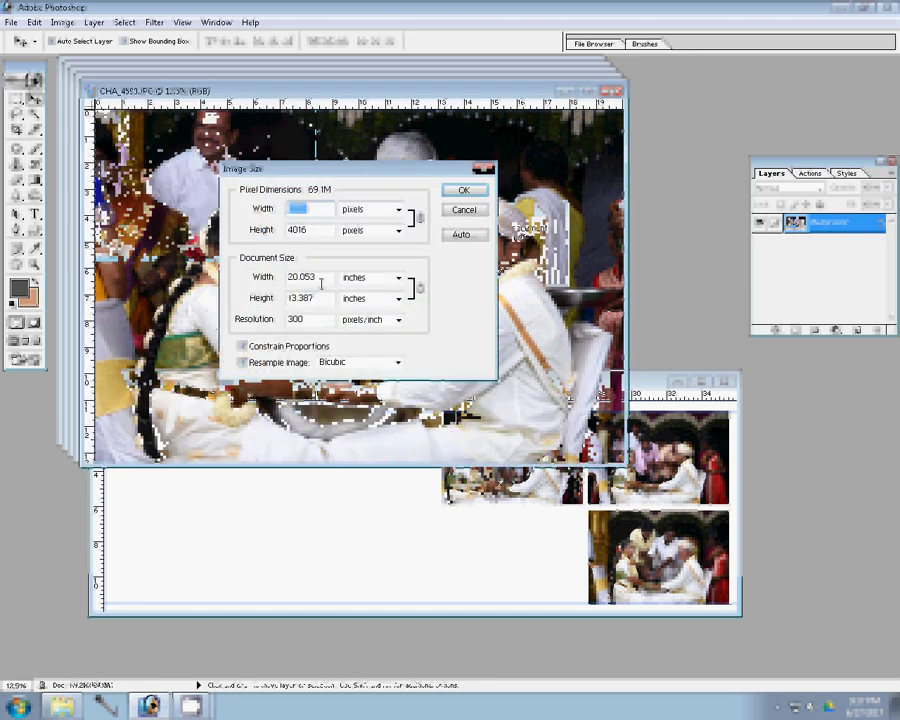
{"action": "double_click", "coordinate": [320, 277]}
{"action": "type", "text": "8"}
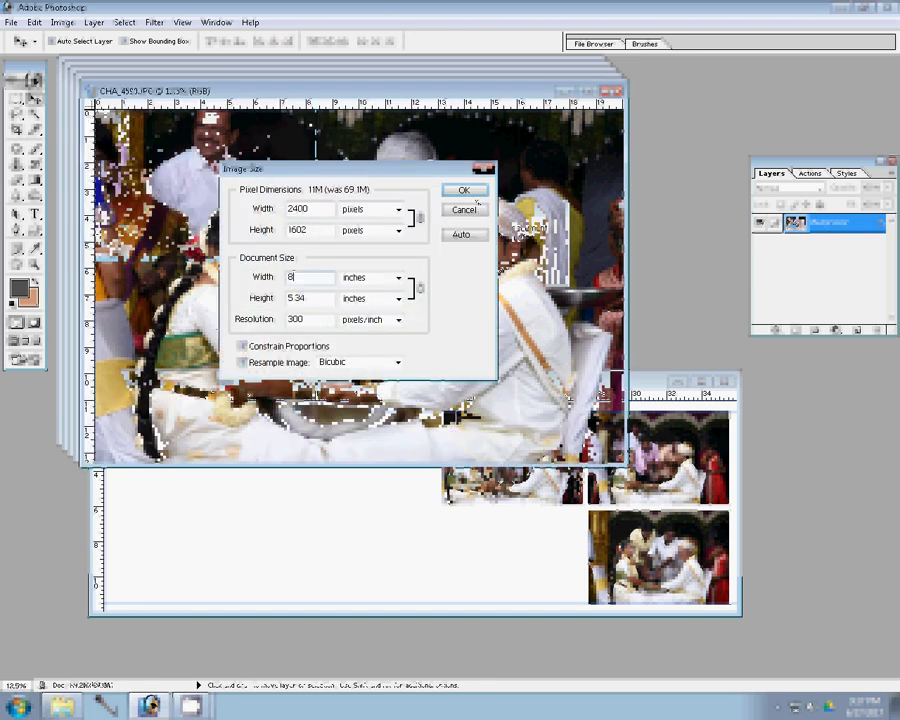
{"action": "left_click", "coordinate": [474, 192]}
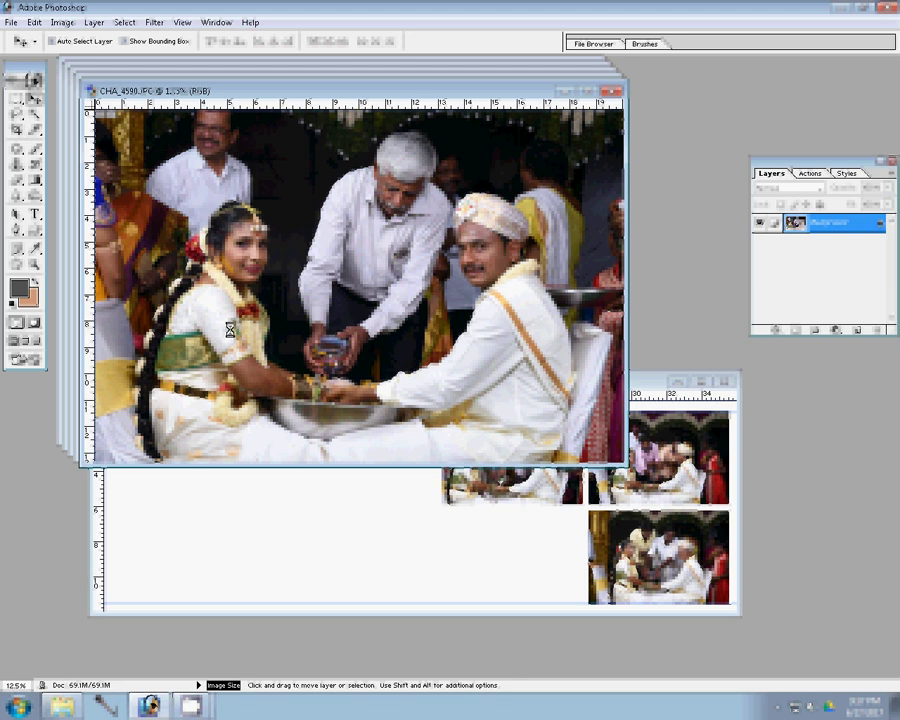
{"action": "left_click_drag", "start_coordinate": [229, 328], "coordinate": [476, 548]}
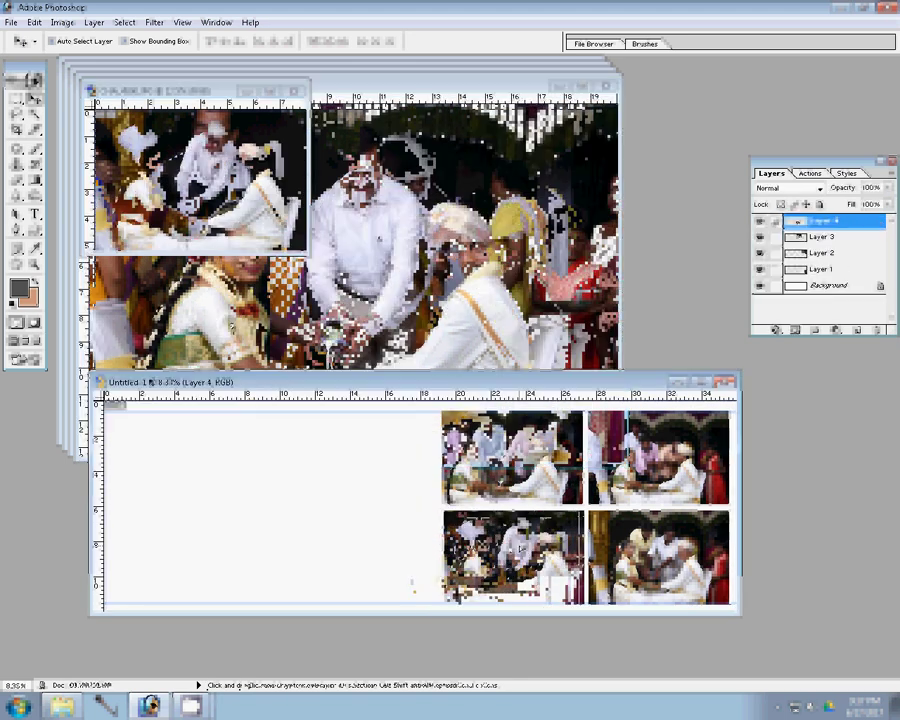
{"action": "left_click", "coordinate": [294, 92]}
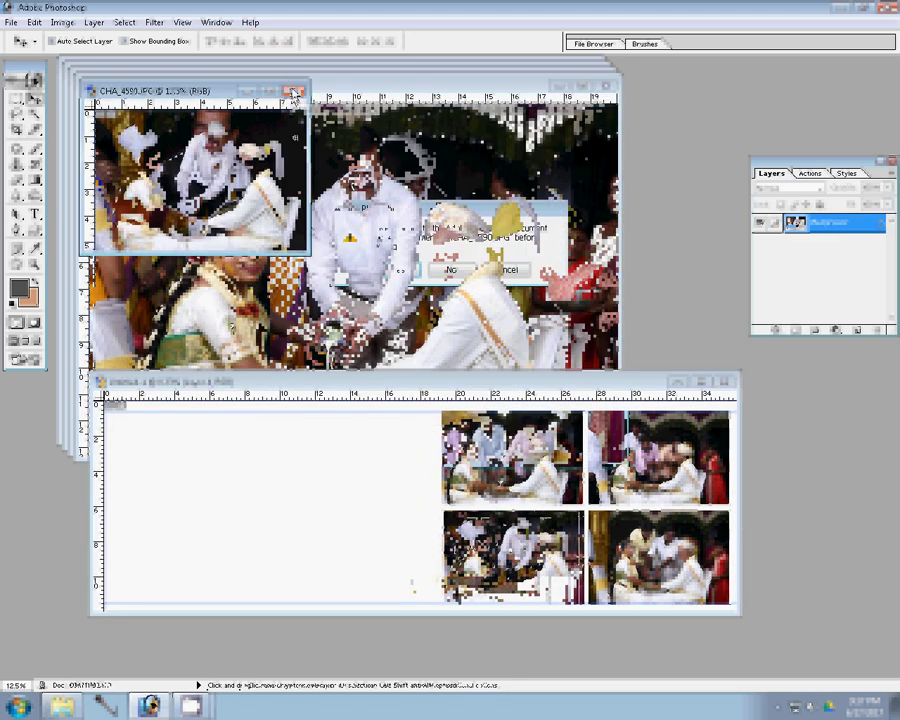
{"action": "left_click", "coordinate": [440, 271]}
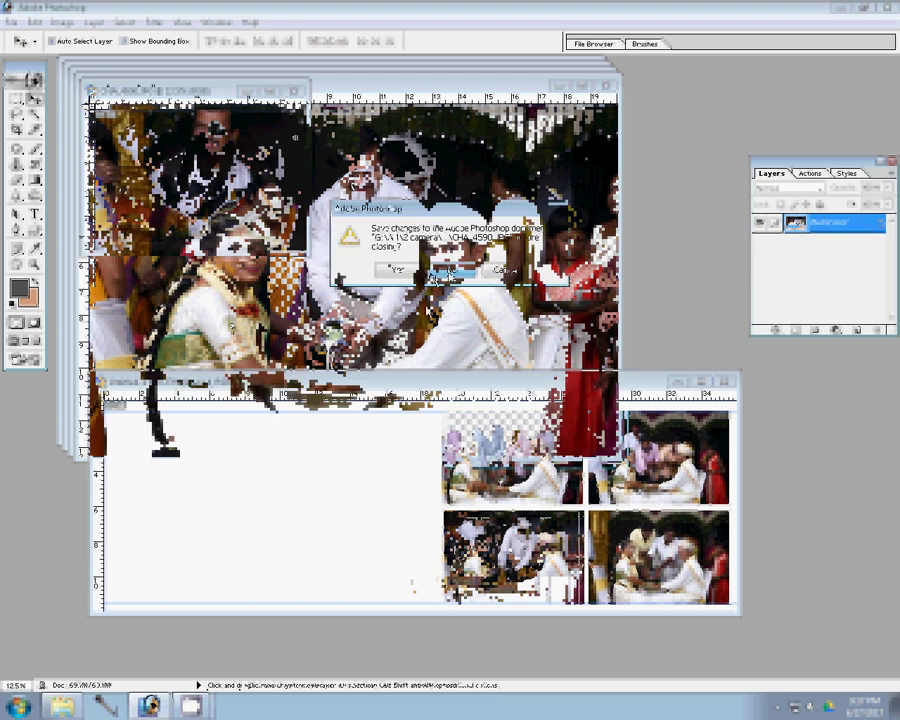
{"action": "key", "text": "ctrl+alt+i"}
{"action": "type", "text": "8"}
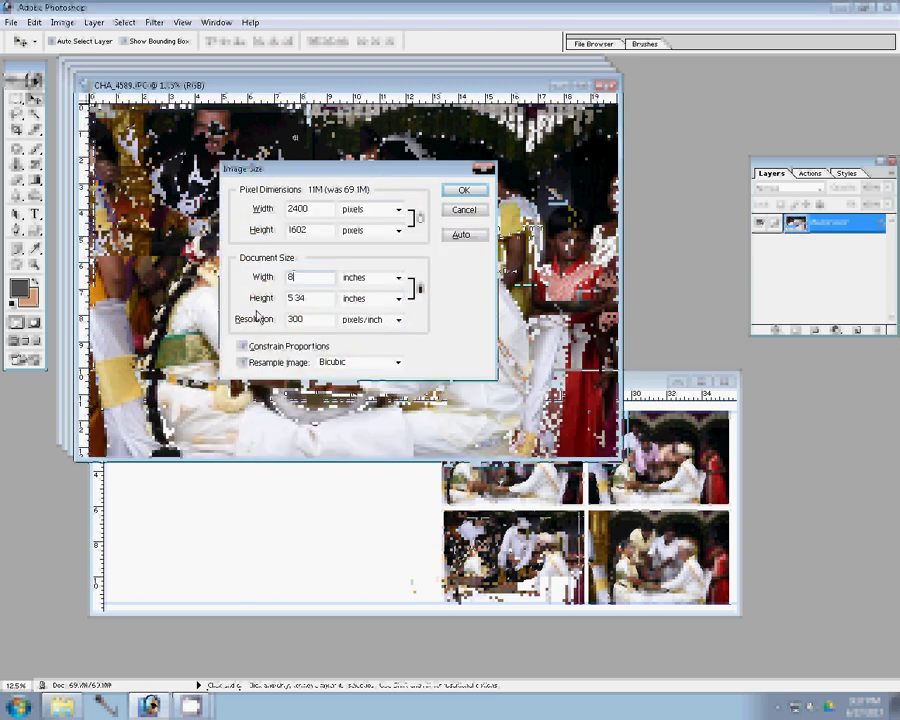
Place the 8-inch CHA_4589 in the album's top-left corner, close it unsaved, and bring CHA_4588 forward
{"action": "left_click", "coordinate": [463, 189]}
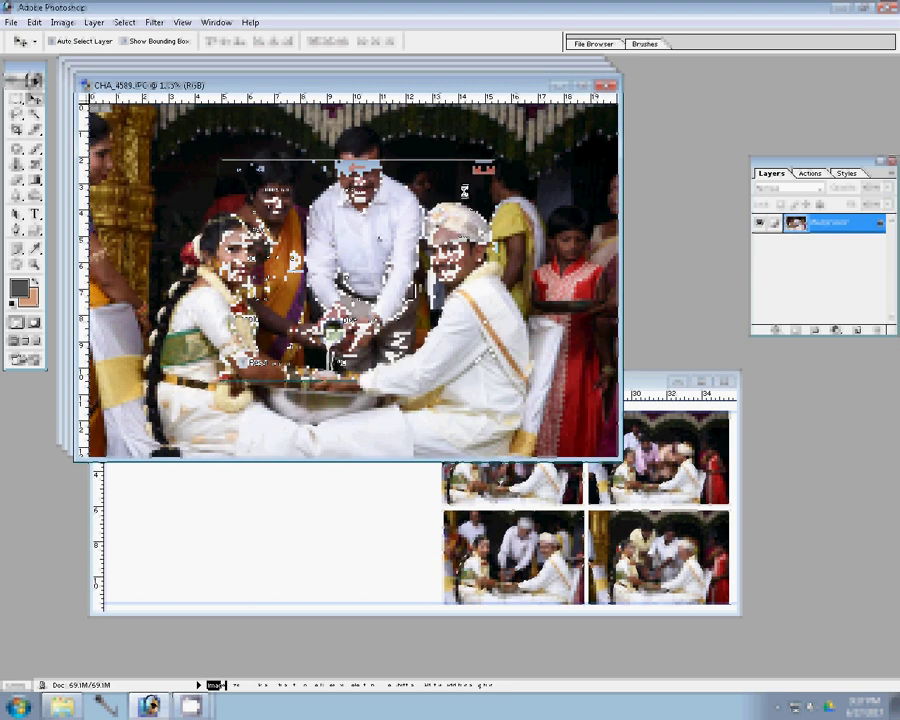
{"action": "left_click_drag", "start_coordinate": [140, 120], "coordinate": [215, 462]}
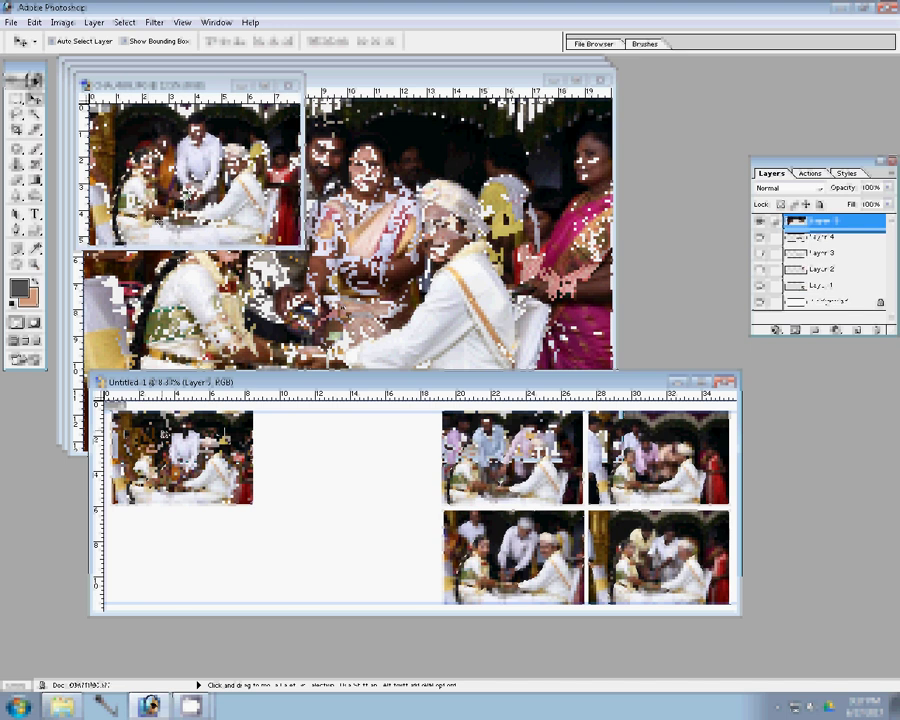
{"action": "left_click", "coordinate": [265, 245]}
{"action": "key", "text": "ctrl+w"}
{"action": "key", "text": "n"}
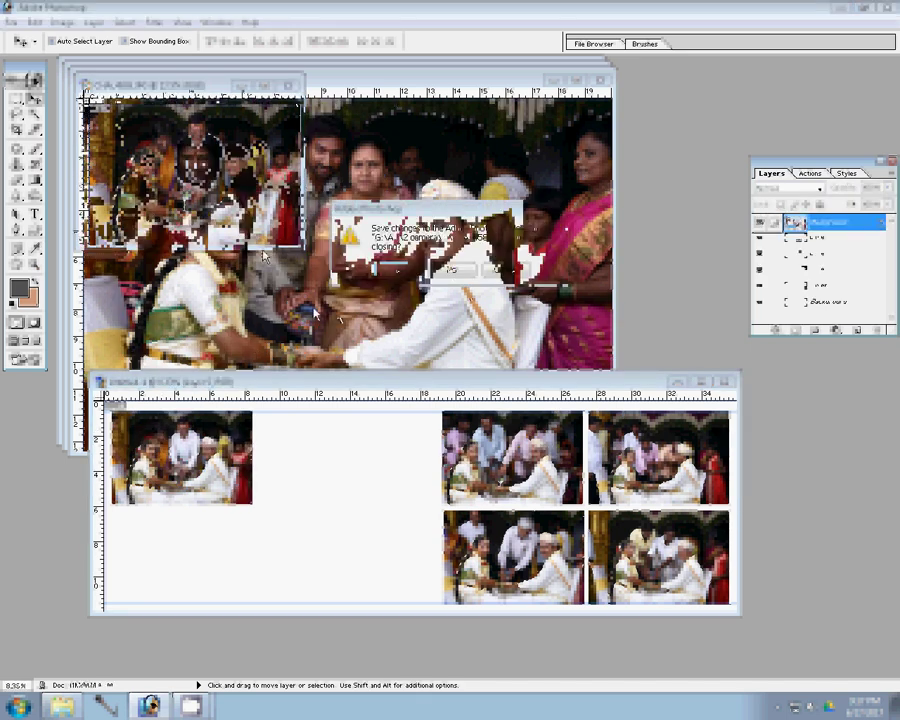
{"action": "left_click", "coordinate": [305, 311]}
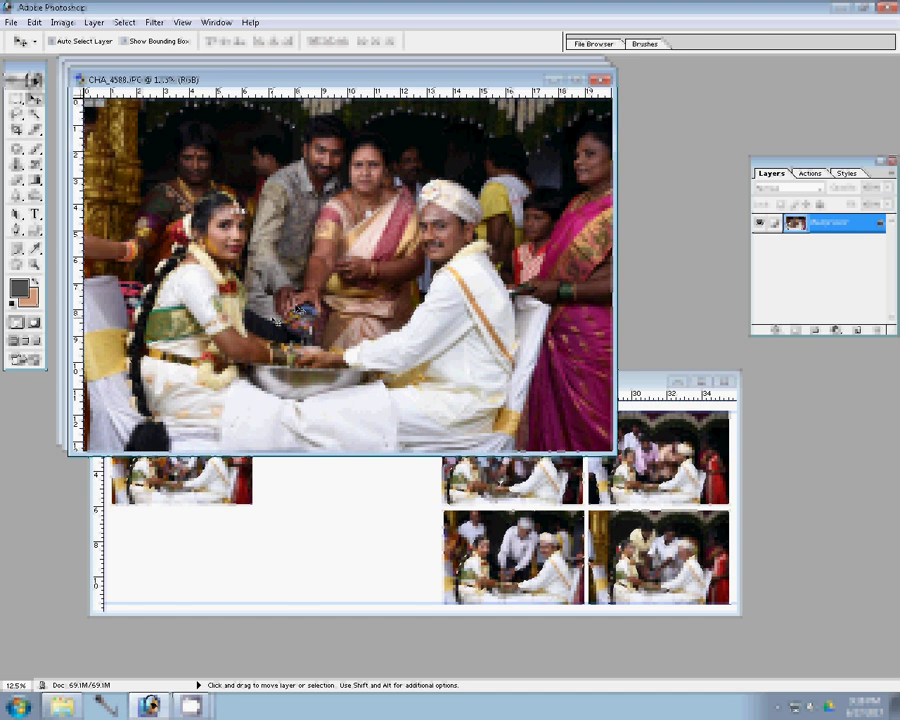
Resize CHA_4588 to 8 inches wide, place it below the top-left photo, and close it unsaved
{"action": "key", "text": "ctrl+alt+i"}
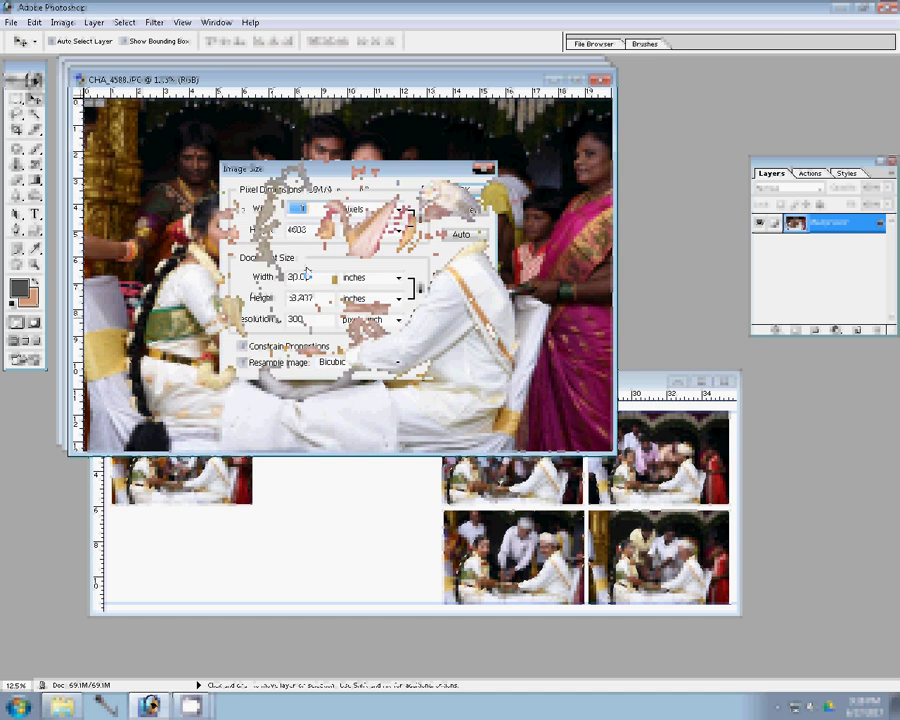
{"action": "key", "text": "Return"}
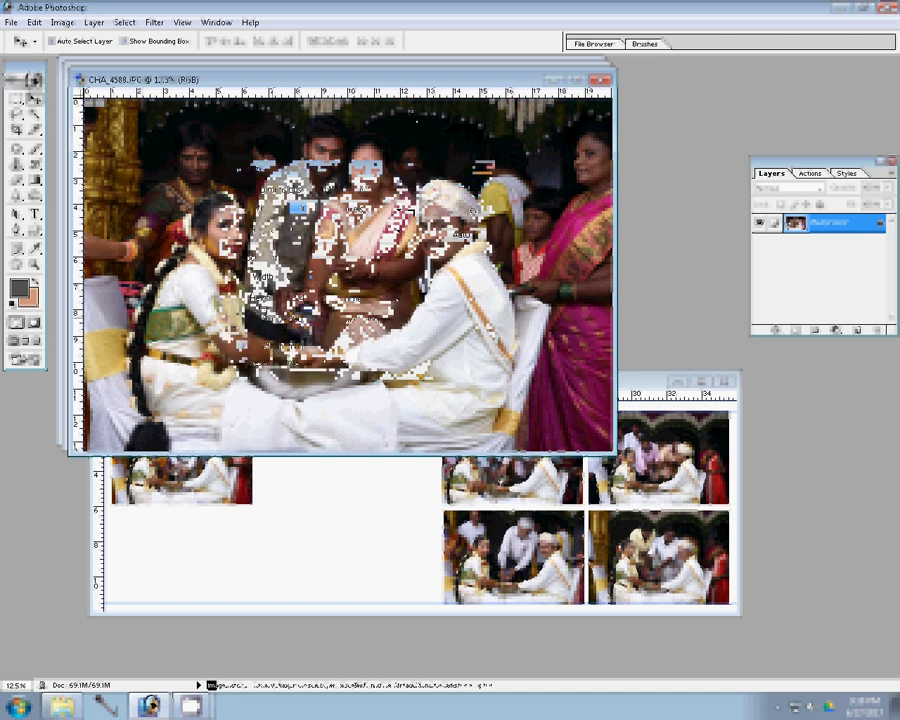
{"action": "mouse_move", "coordinate": [187, 222]}
{"action": "left_mouse_down"}
{"action": "mouse_move", "coordinate": [340, 545]}
{"action": "mouse_move", "coordinate": [212, 528]}
{"action": "left_mouse_up"}
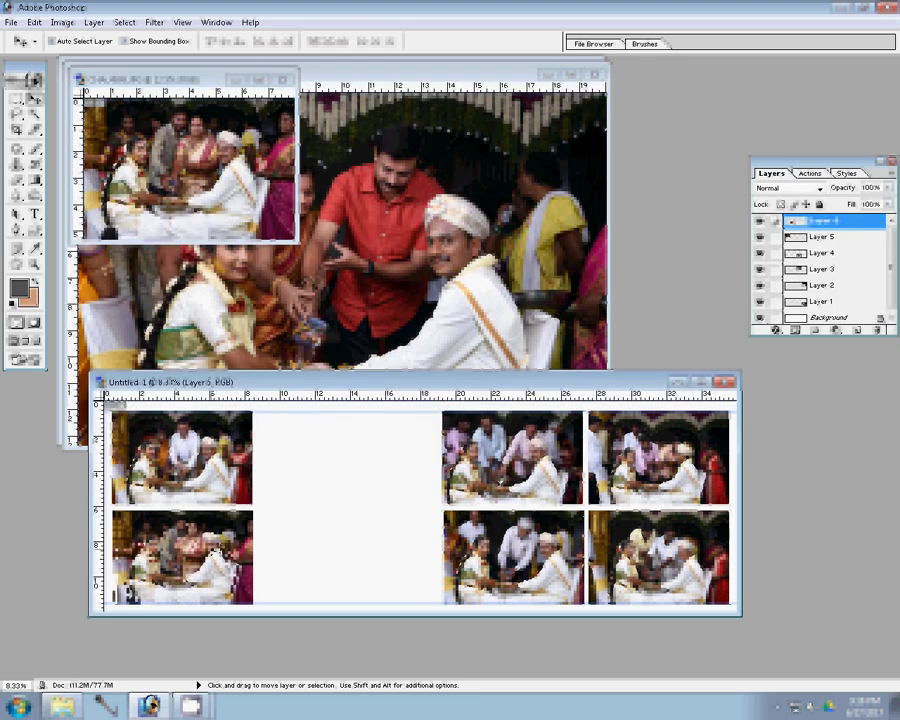
{"action": "left_click", "coordinate": [163, 163]}
{"action": "left_click", "coordinate": [287, 79]}
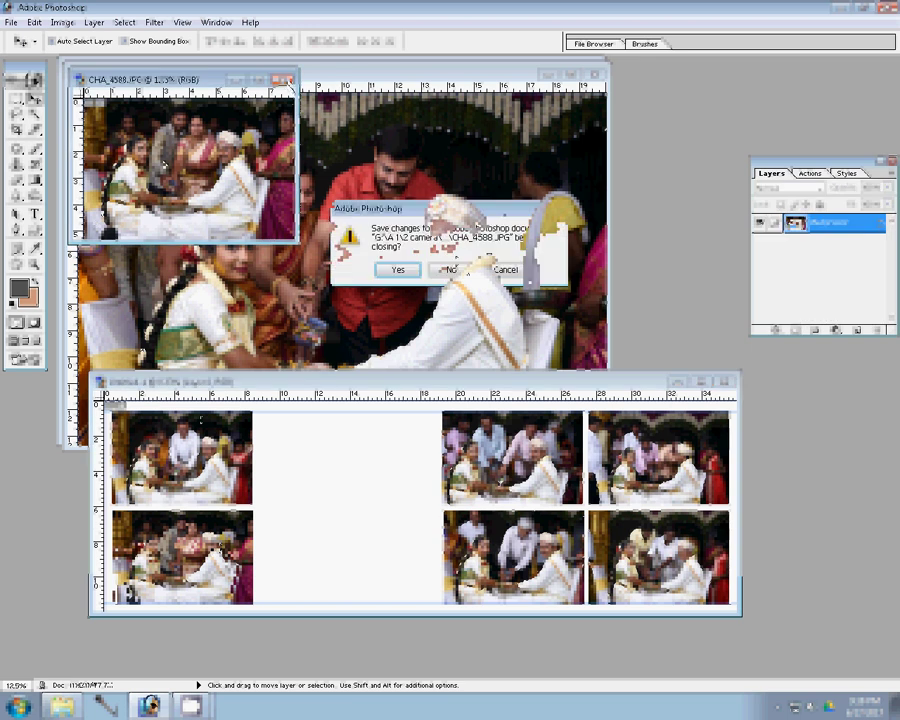
{"action": "left_click", "coordinate": [450, 268]}
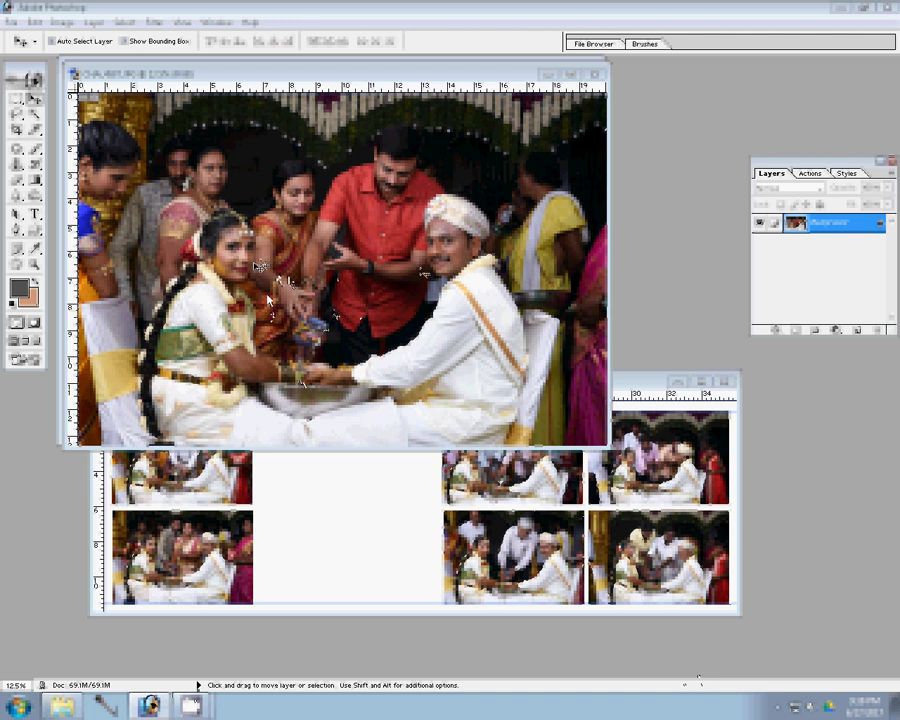
Resize CHA_4587 to 8 inches, place it in the empty top slot, and close it unsaved
{"action": "key", "text": "ctrl+alt+i"}
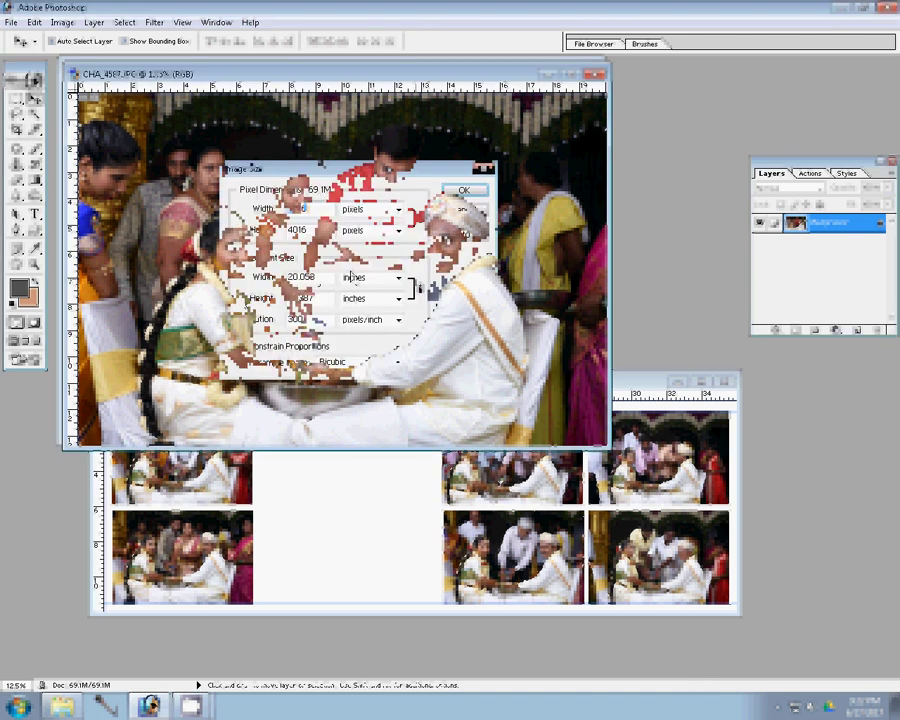
{"action": "type", "text": "8"}
{"action": "key", "text": "Return"}
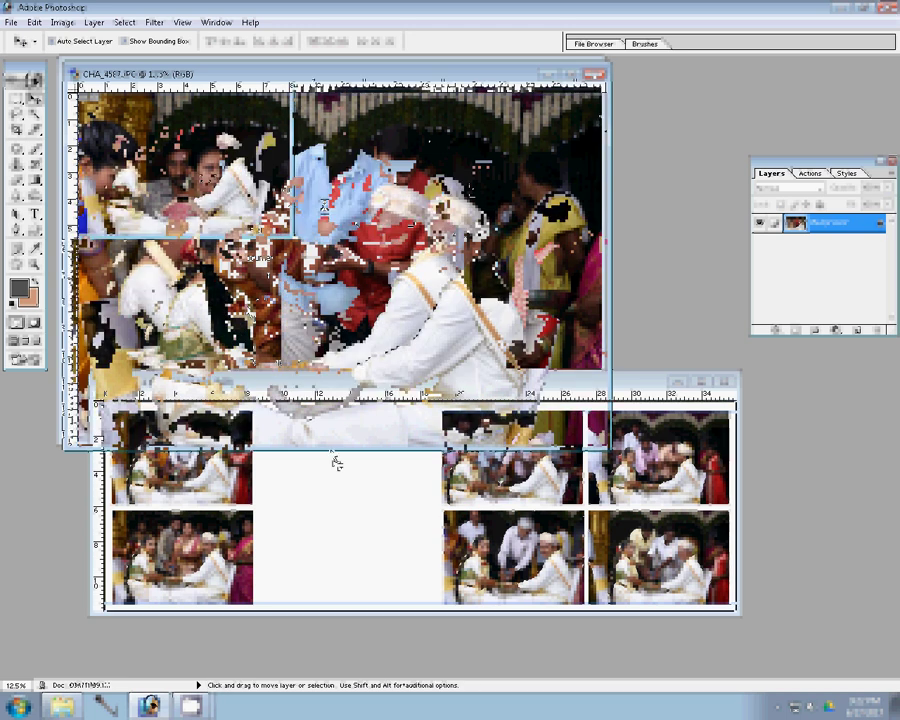
{"action": "left_click_drag", "start_coordinate": [247, 313], "coordinate": [333, 462]}
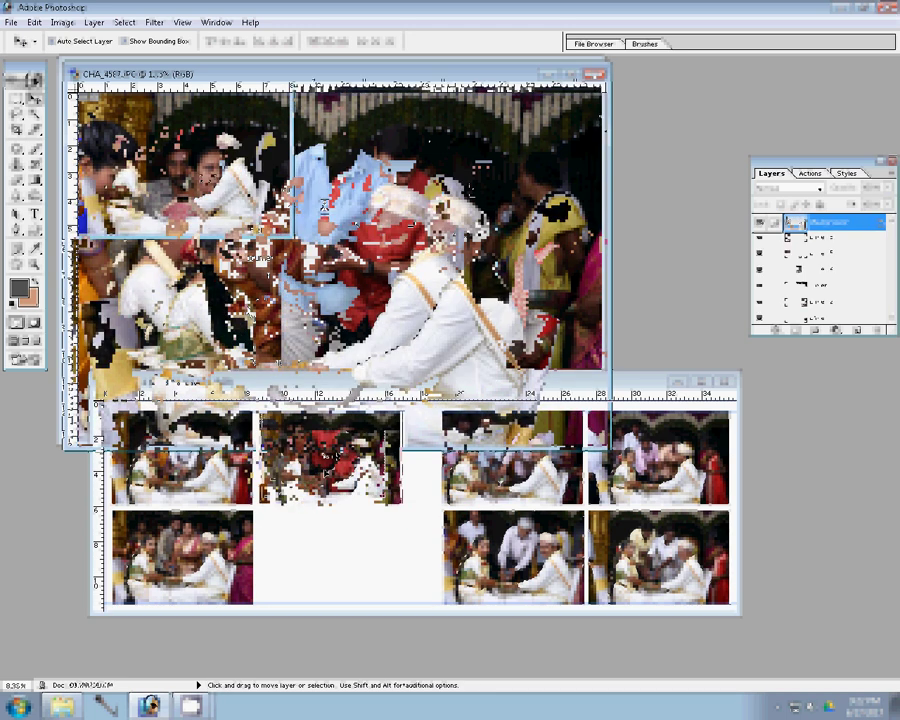
{"action": "left_click", "coordinate": [280, 75]}
{"action": "left_click", "coordinate": [281, 75]}
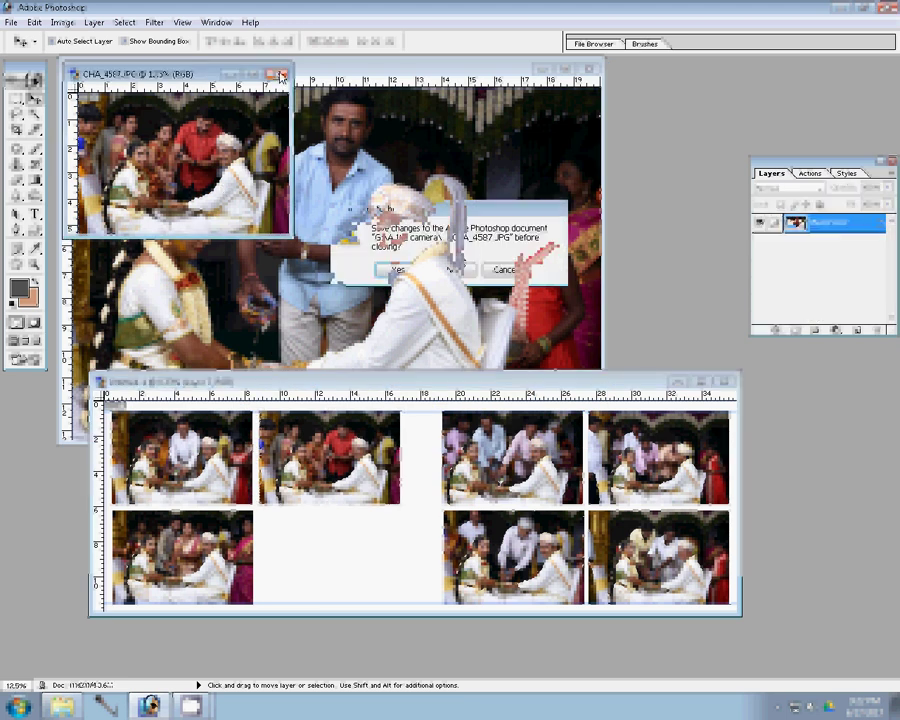
{"action": "left_click", "coordinate": [452, 266]}
Resize CHA_4595 to 6000, fill the bottom middle slot, close it unsaved, and select the Background layer
{"action": "left_click", "coordinate": [457, 268]}
{"action": "key", "text": "ctrl+alt+i"}
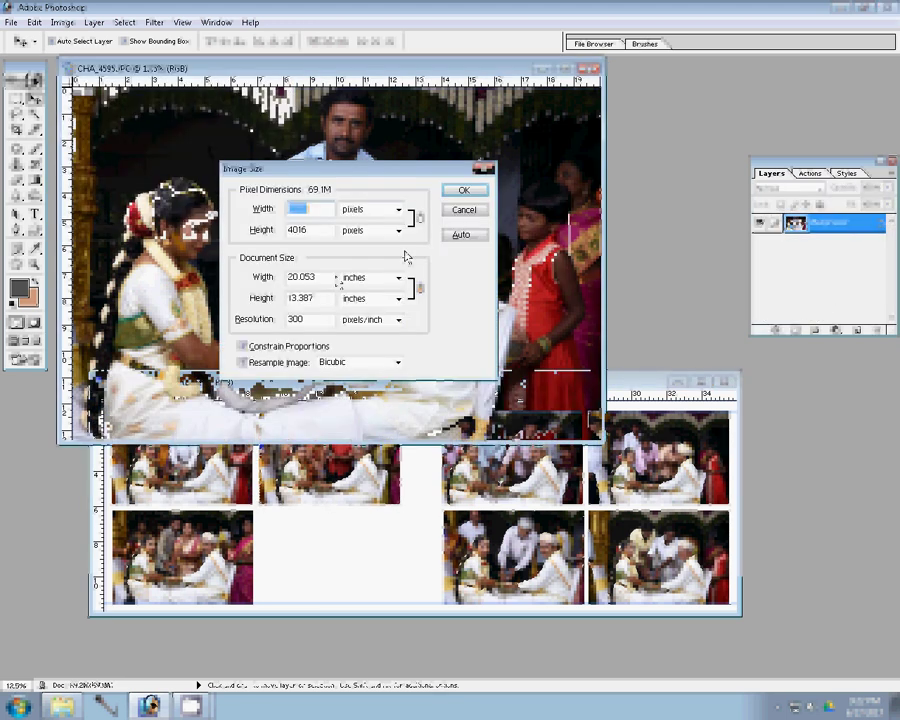
{"action": "type", "text": "6000"}
{"action": "left_click", "coordinate": [463, 189]}
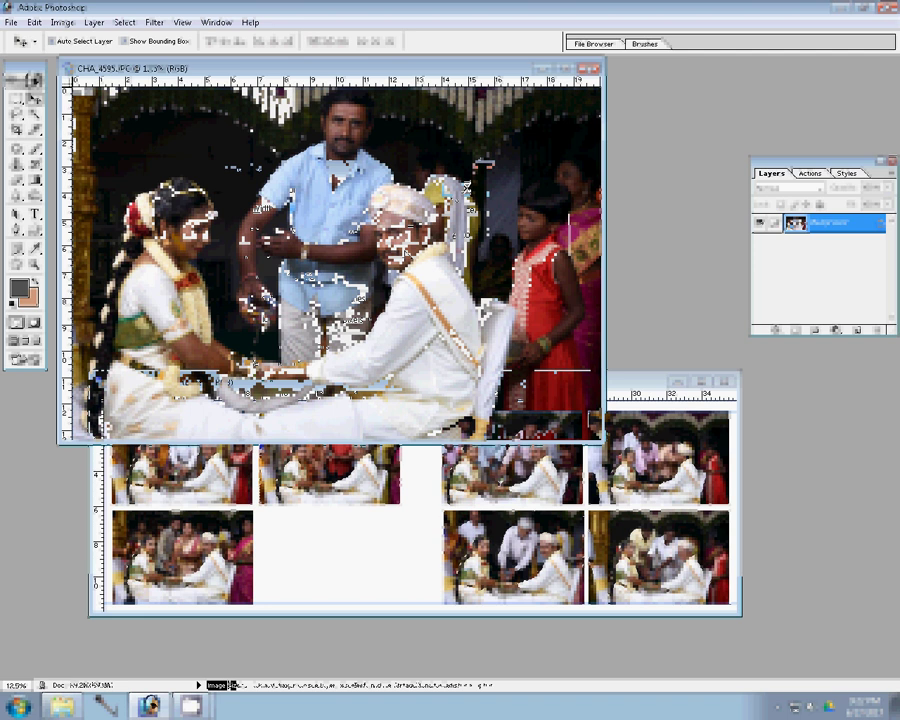
{"action": "mouse_move", "coordinate": [180, 150]}
{"action": "left_mouse_down"}
{"action": "mouse_move", "coordinate": [376, 556]}
{"action": "mouse_move", "coordinate": [322, 551]}
{"action": "left_mouse_up"}
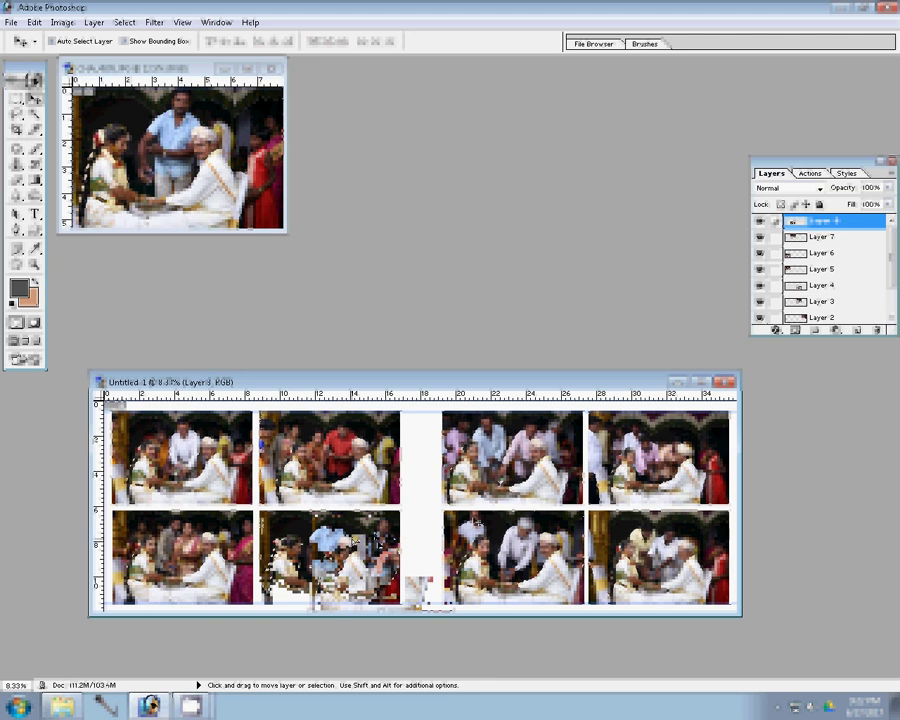
{"action": "left_click", "coordinate": [238, 227]}
{"action": "key", "text": "ctrl+w"}
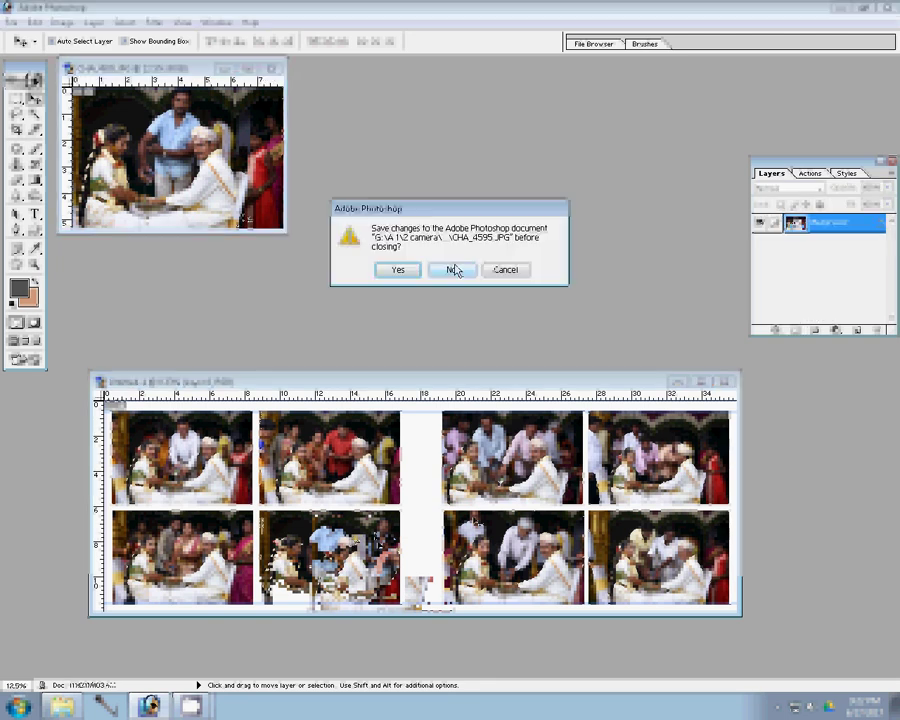
{"action": "left_click", "coordinate": [456, 270]}
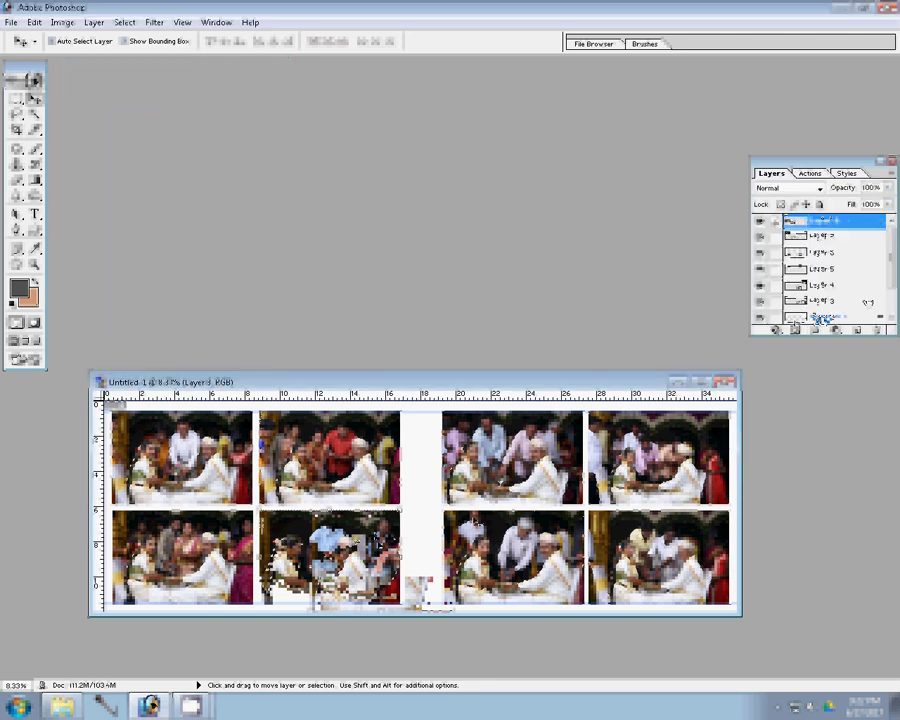
{"action": "left_click", "coordinate": [821, 318]}
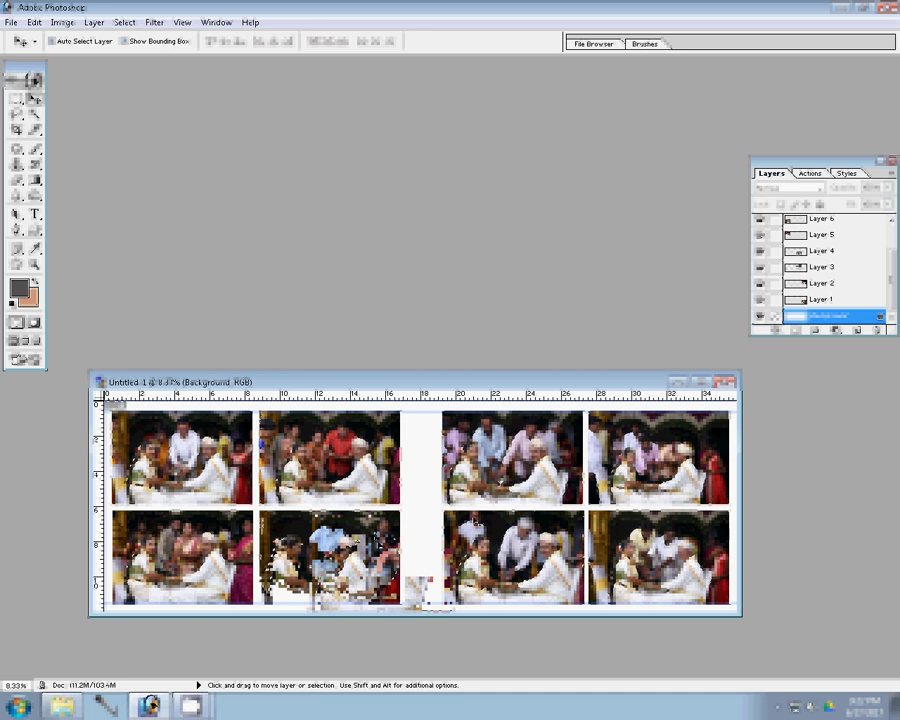
{"action": "left_click", "coordinate": [62, 707]}
Open a scenery background image from J:\scenery images\SMS in Photoshop
{"action": "left_click", "coordinate": [62, 707]}
{"action": "left_click", "coordinate": [18, 707]}
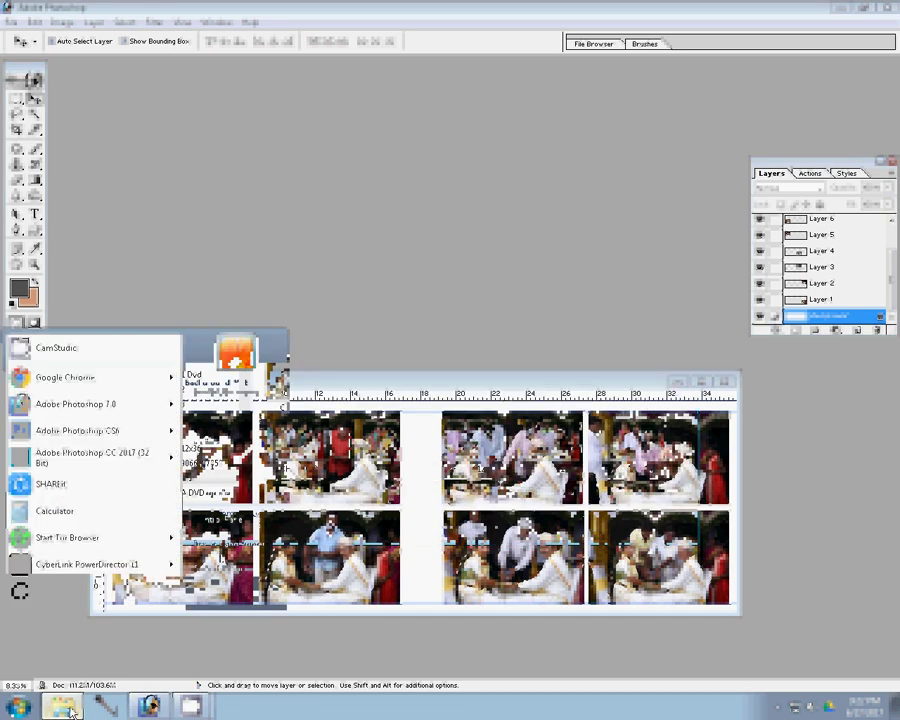
{"action": "left_click", "coordinate": [64, 707]}
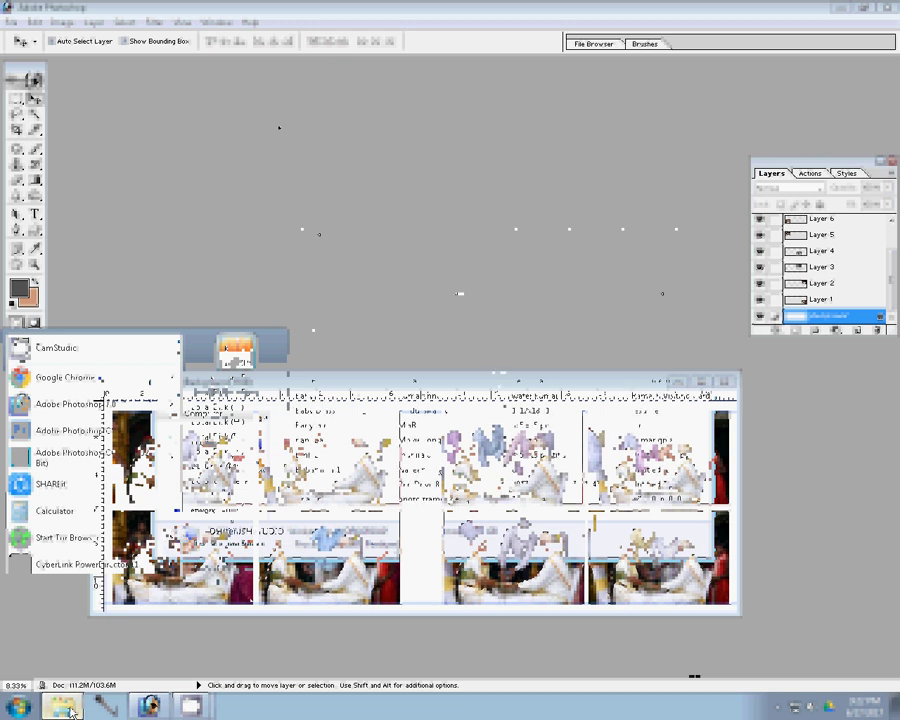
{"action": "left_click", "coordinate": [72, 712]}
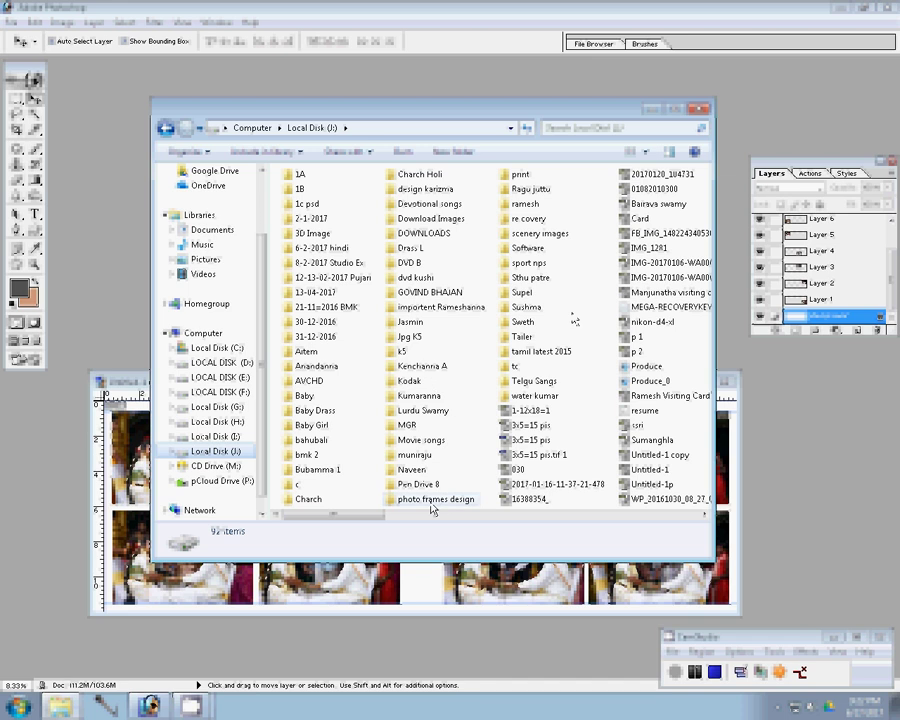
{"action": "double_click", "coordinate": [540, 234]}
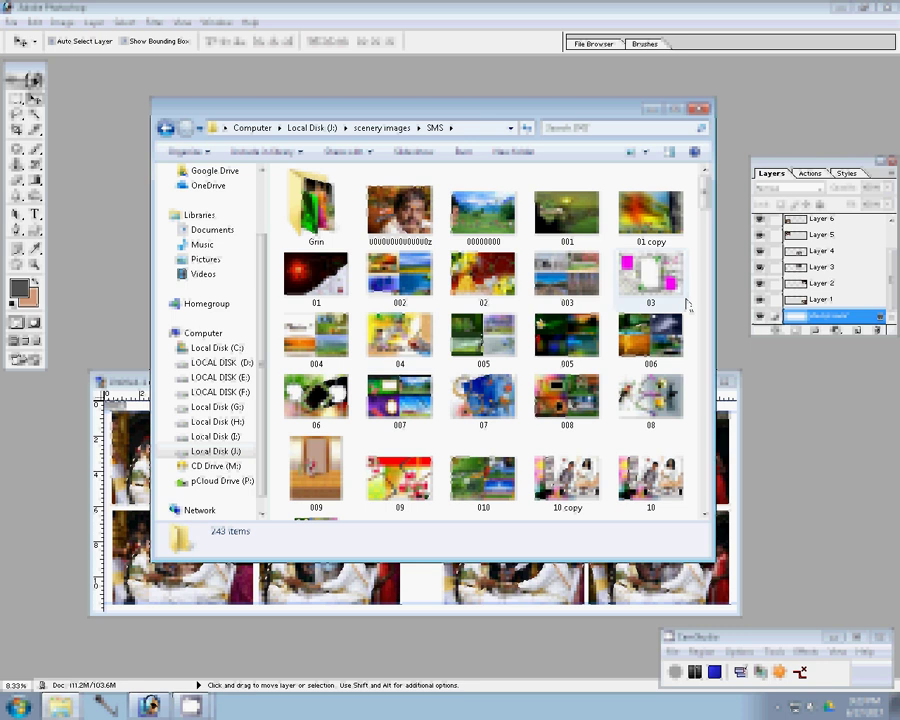
{"action": "left_click", "coordinate": [805, 463]}
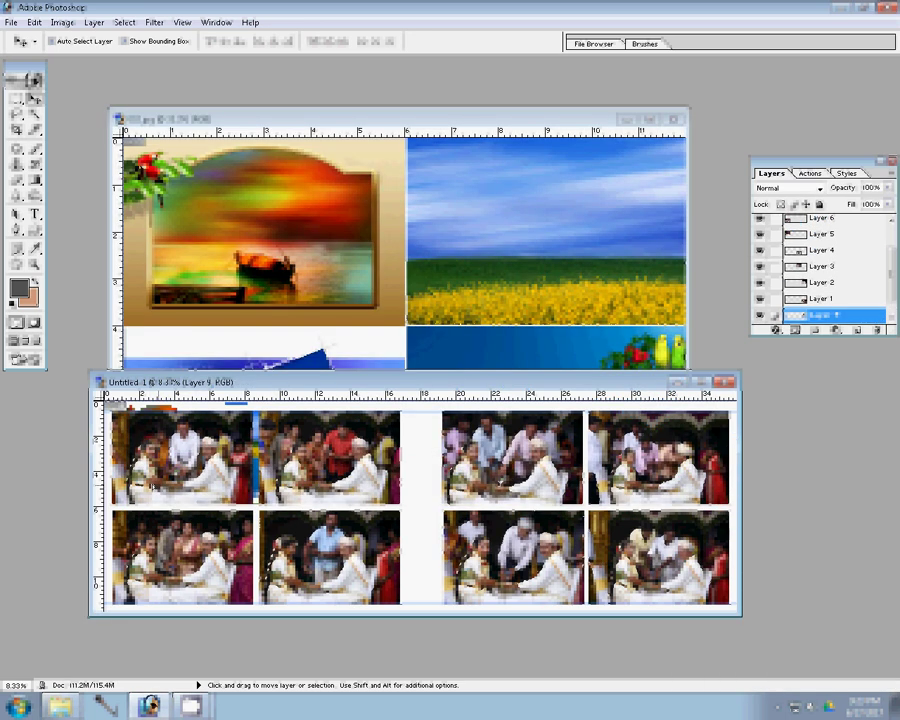
Stretch the scenery layer downward with Free Transform to cover the photo grid, then close 00.jpg
{"action": "key", "text": "ctrl+minus"}
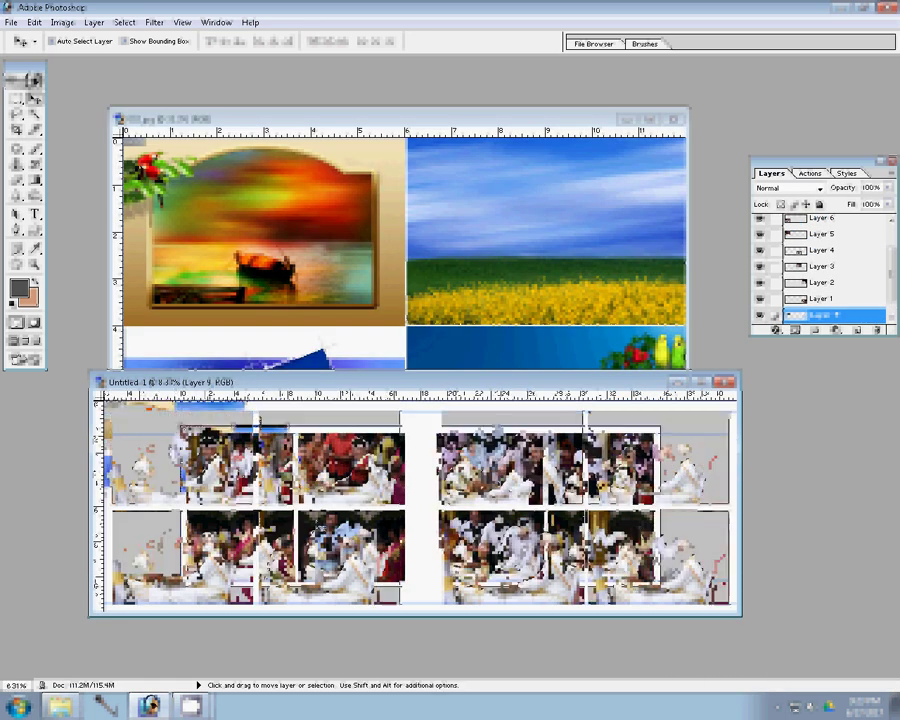
{"action": "key", "text": "ctrl+t"}
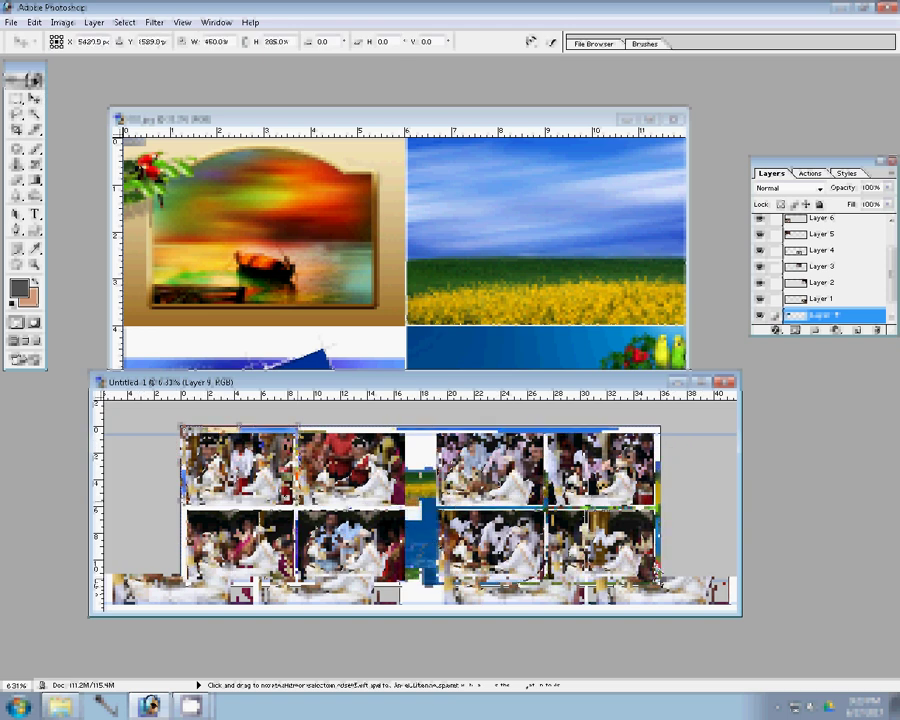
{"action": "left_click_drag", "start_coordinate": [540, 566], "coordinate": [540, 585]}
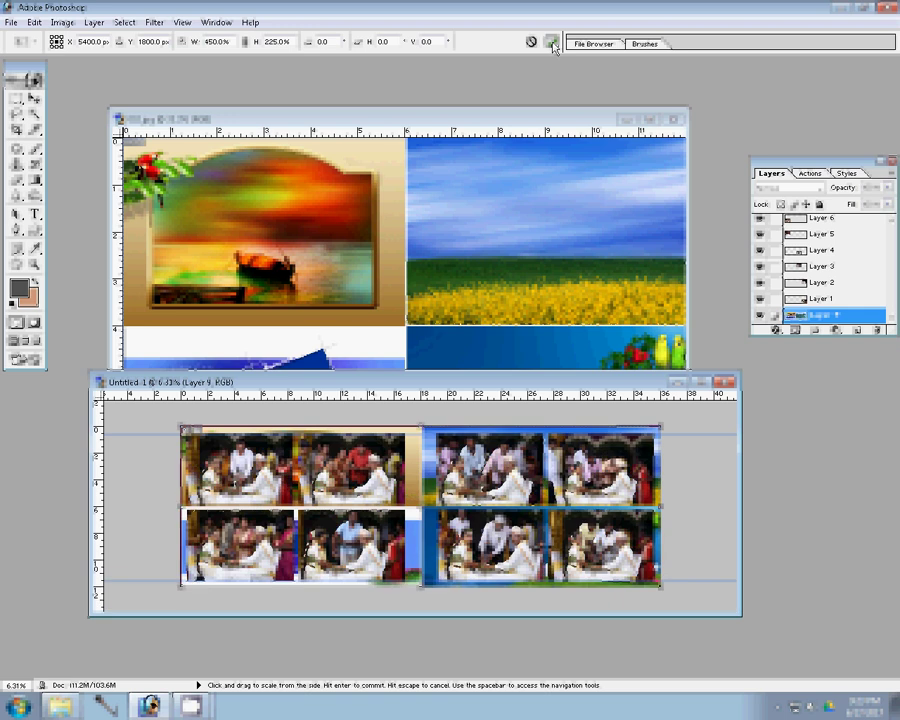
{"action": "left_click", "coordinate": [552, 43]}
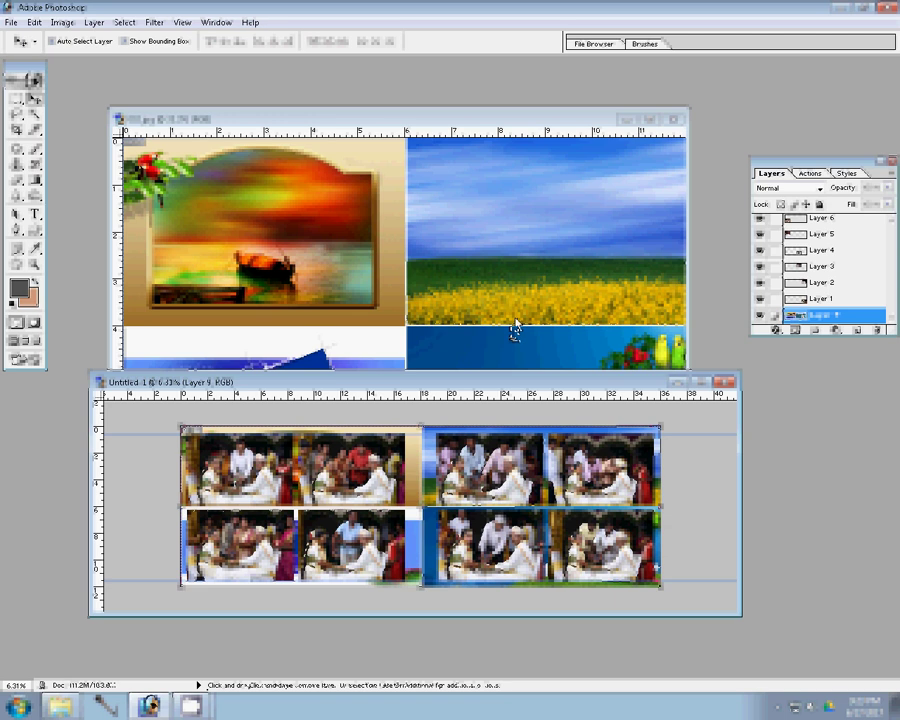
{"action": "key", "text": "ctrl+w"}
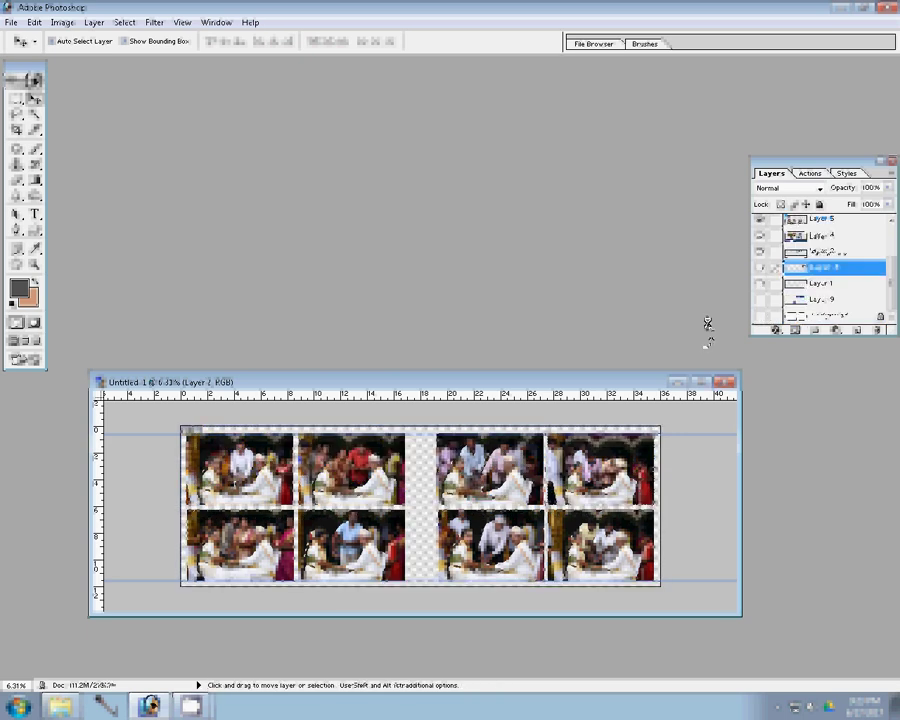
{"action": "left_click", "coordinate": [776, 330]}
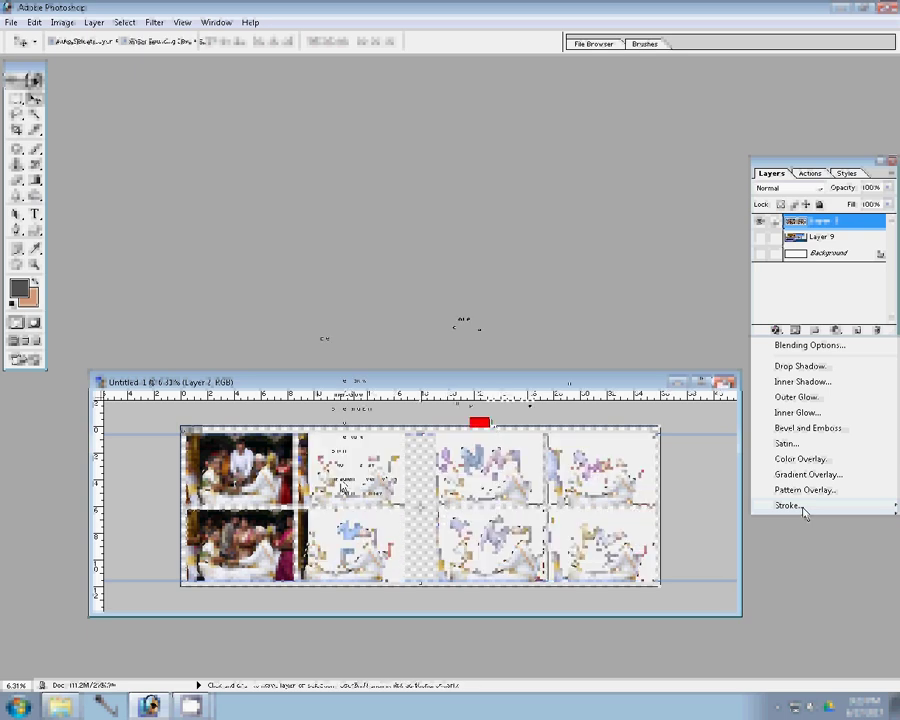
Add a 35 px Stroke using the vertical striped pattern to the photo layer
{"action": "left_click", "coordinate": [803, 508]}
{"action": "left_click", "coordinate": [505, 449]}
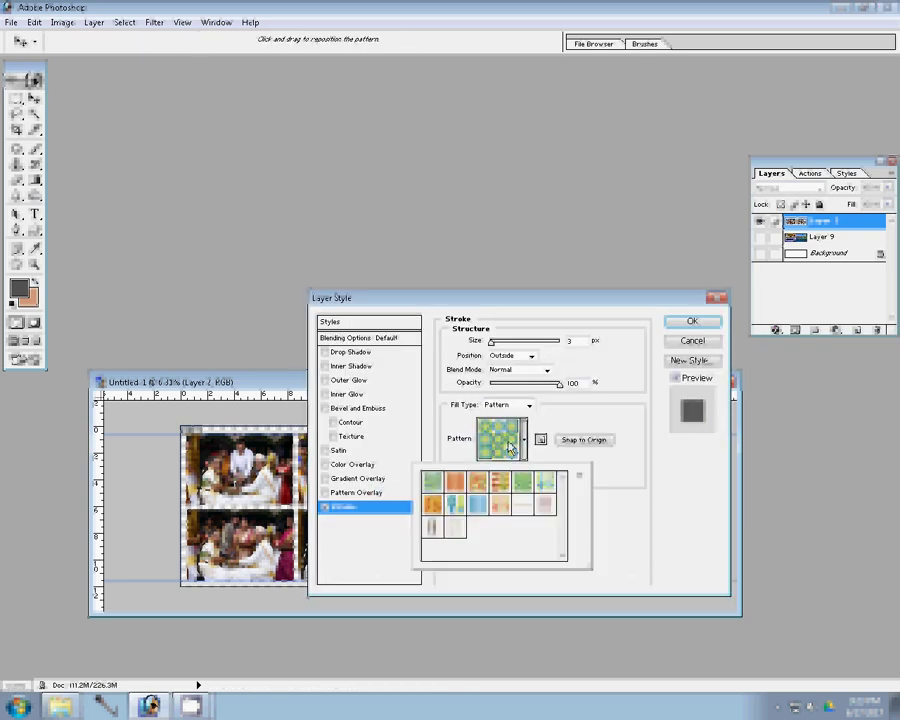
{"action": "left_click", "coordinate": [428, 530]}
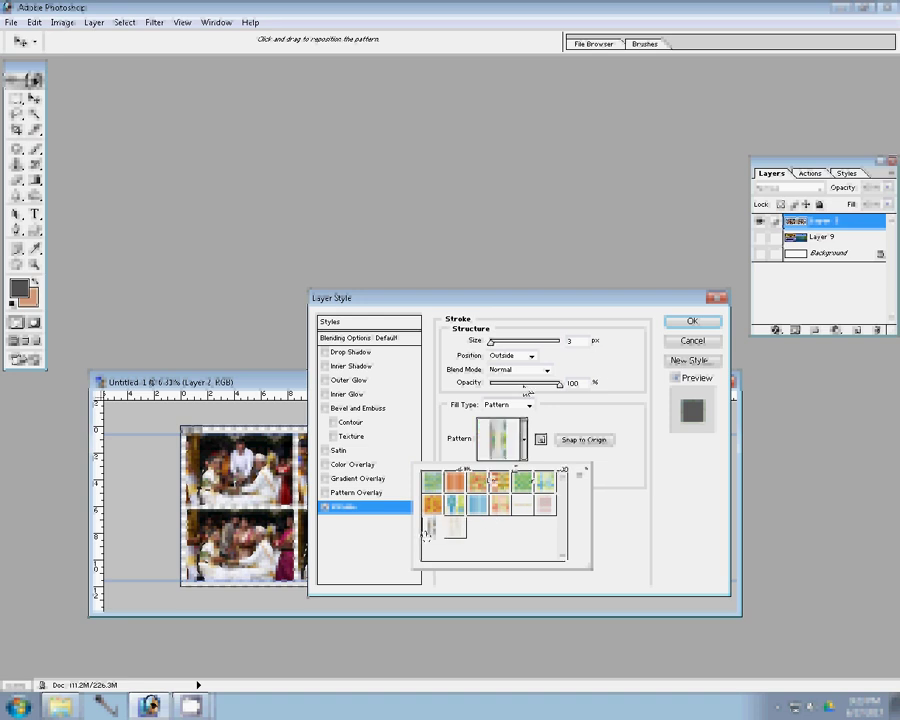
{"action": "type", "text": "5"}
{"action": "left_click", "coordinate": [703, 320]}
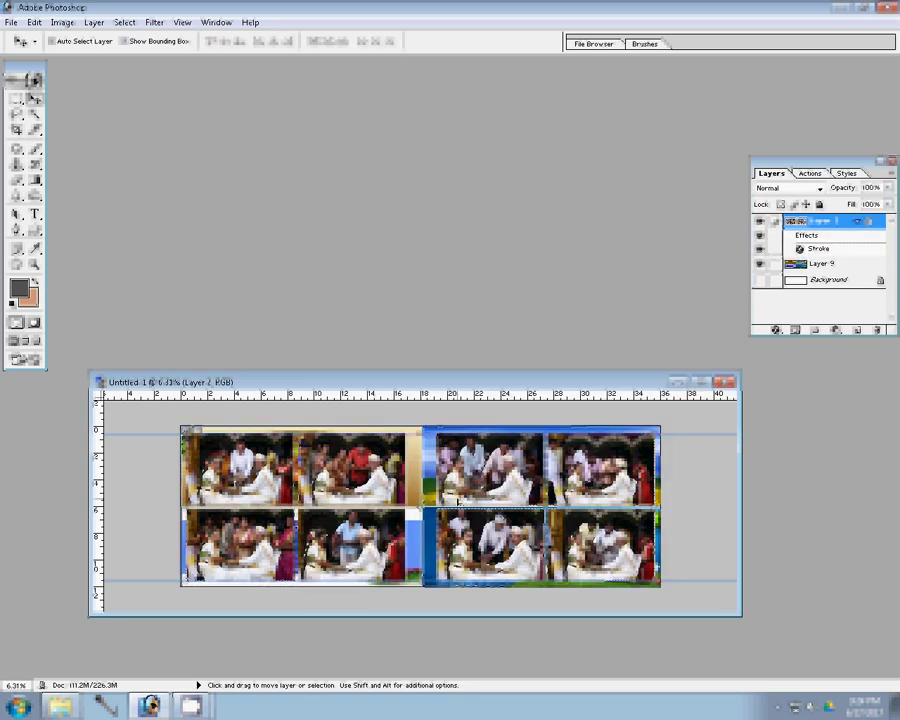
{"action": "key", "text": "ctrl+s"}
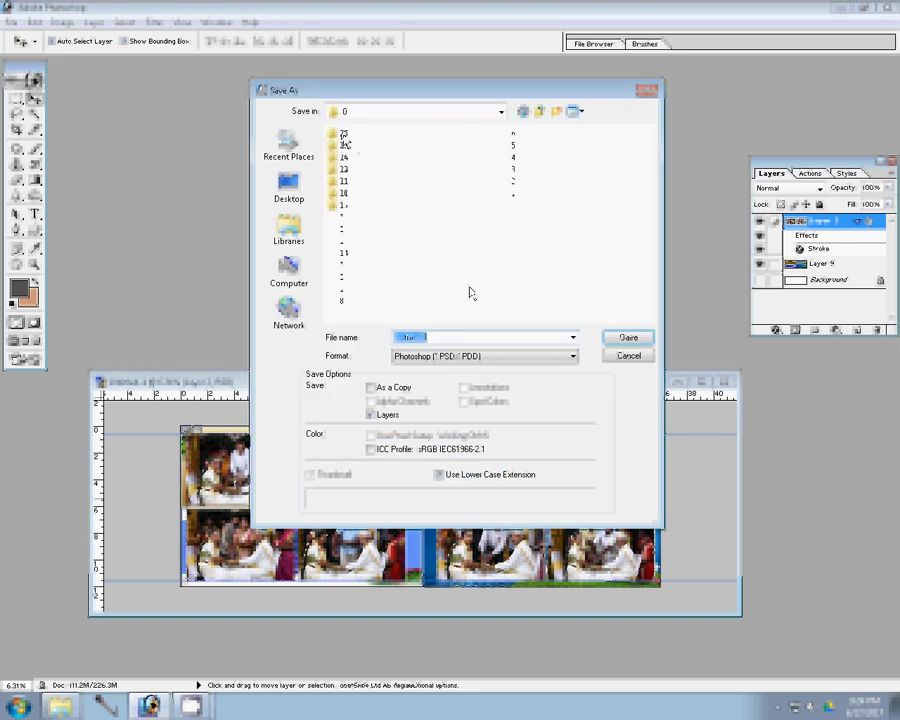
Save the album page as 131 in the k 1 folder
{"action": "left_click", "coordinate": [538, 113]}
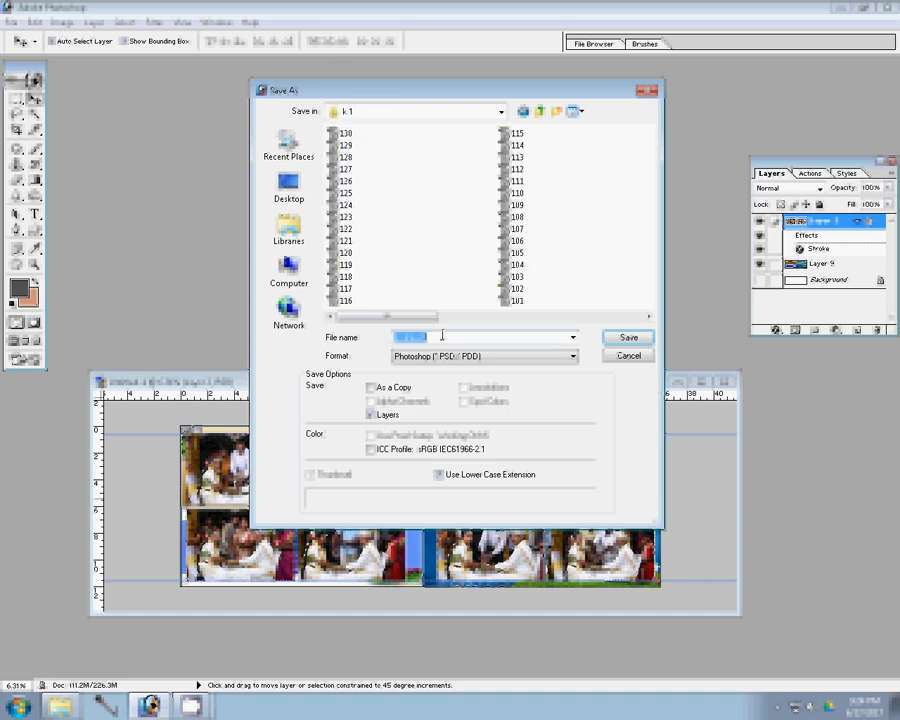
{"action": "type", "text": "131"}
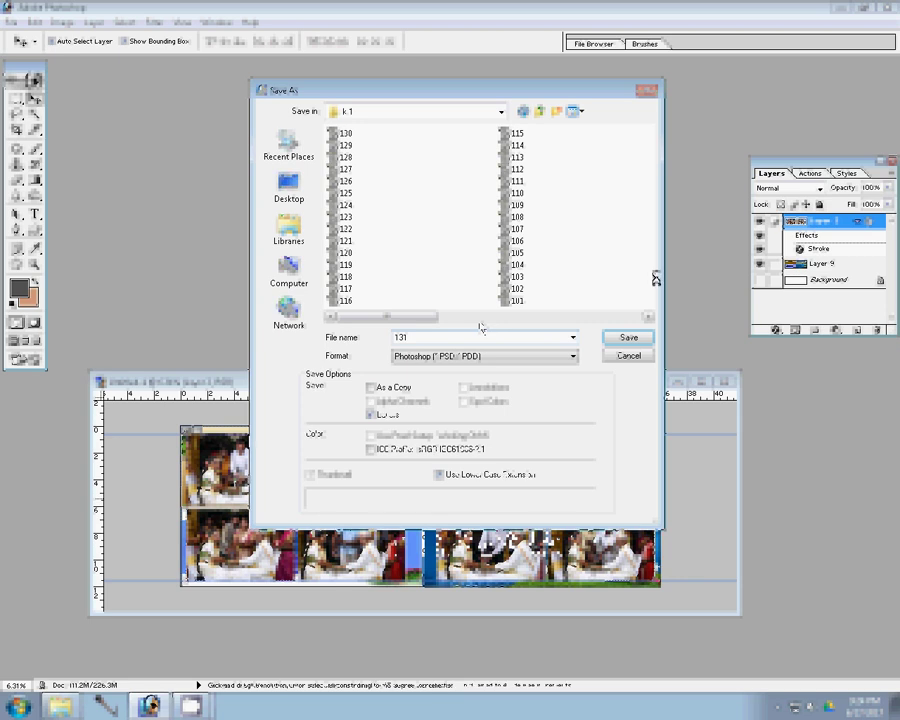
{"action": "key", "text": "Return"}
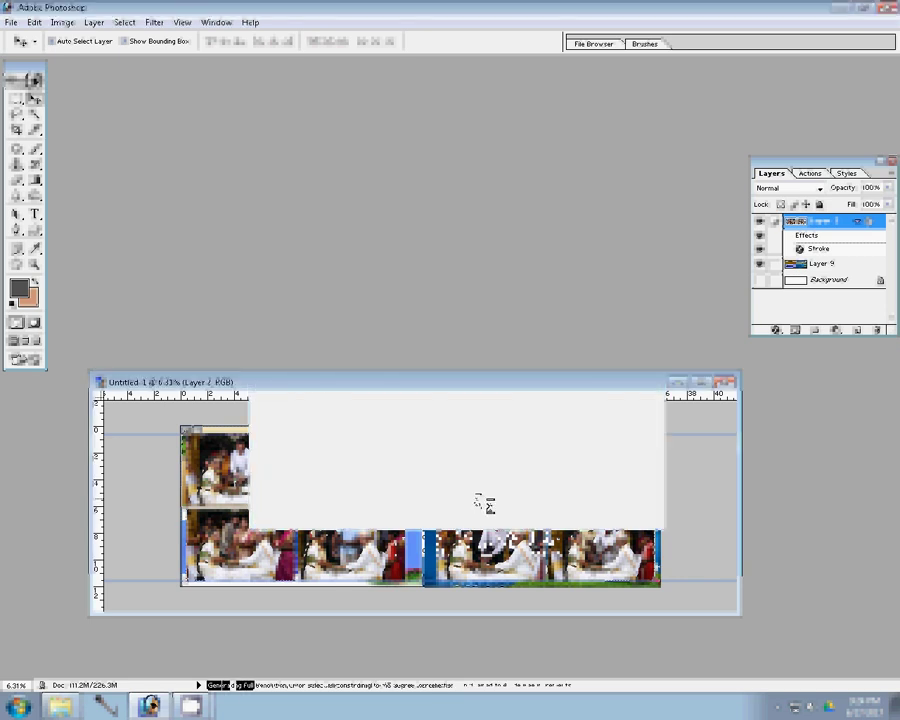